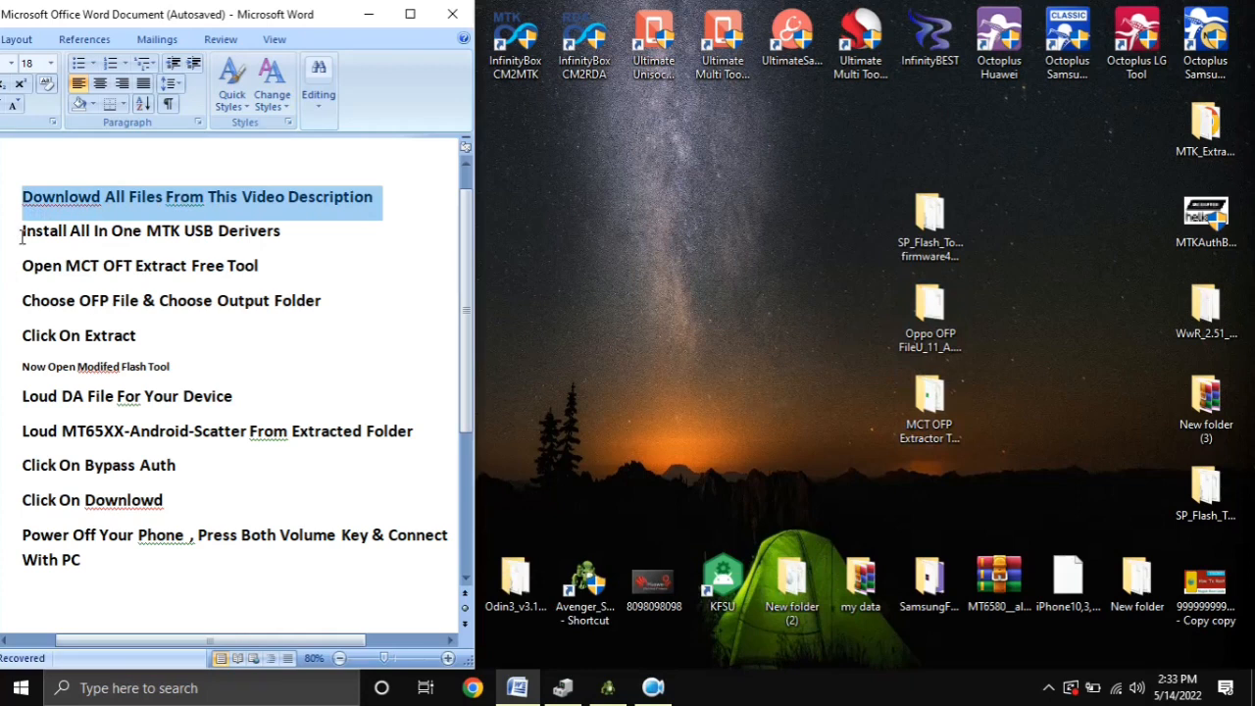
Launch mct_ofp_extractor from the MCT OFP Extractor Tool folder on the desktop and close the folder window
left_click(15, 233)
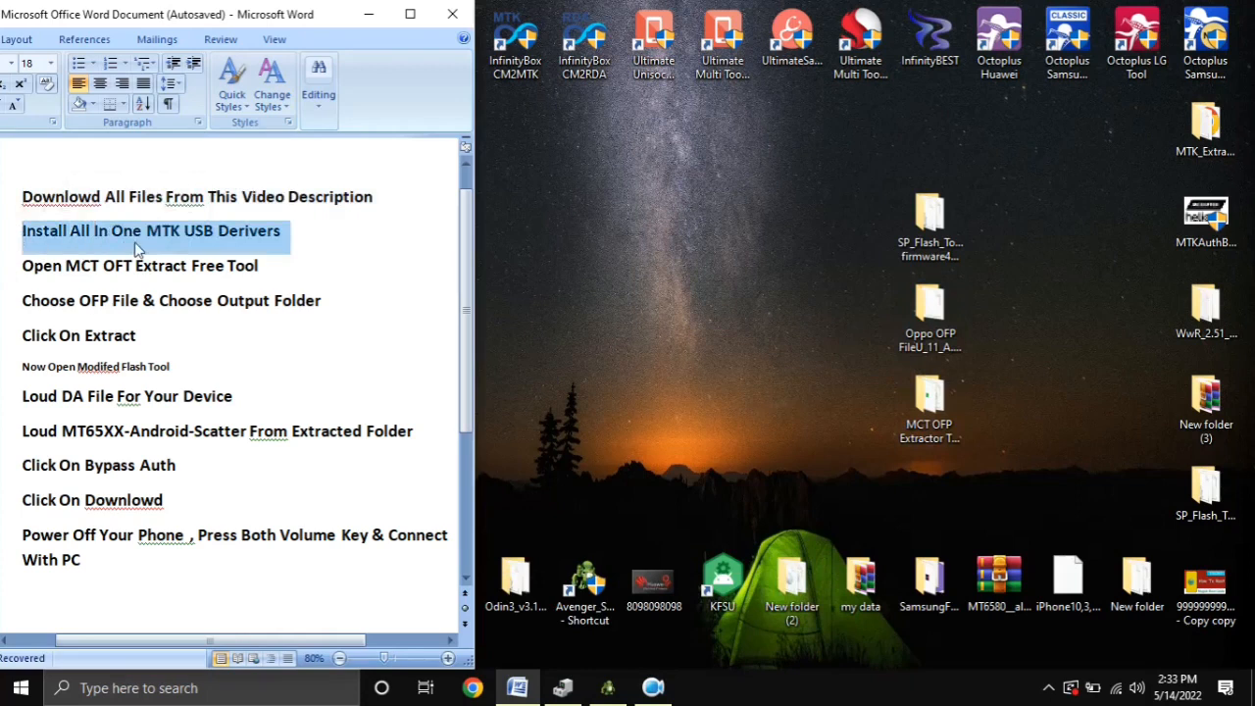
left_click(11, 273)
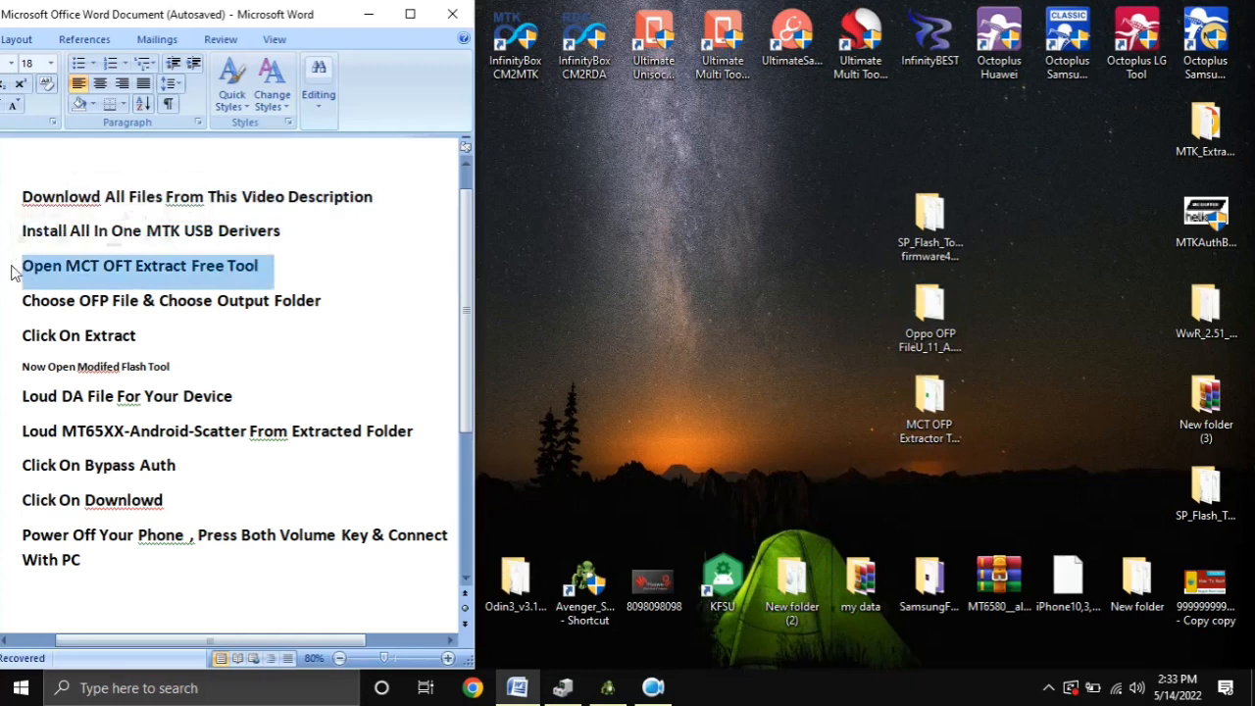
left_click(930, 316)
left_click(929, 397)
double_click(921, 406)
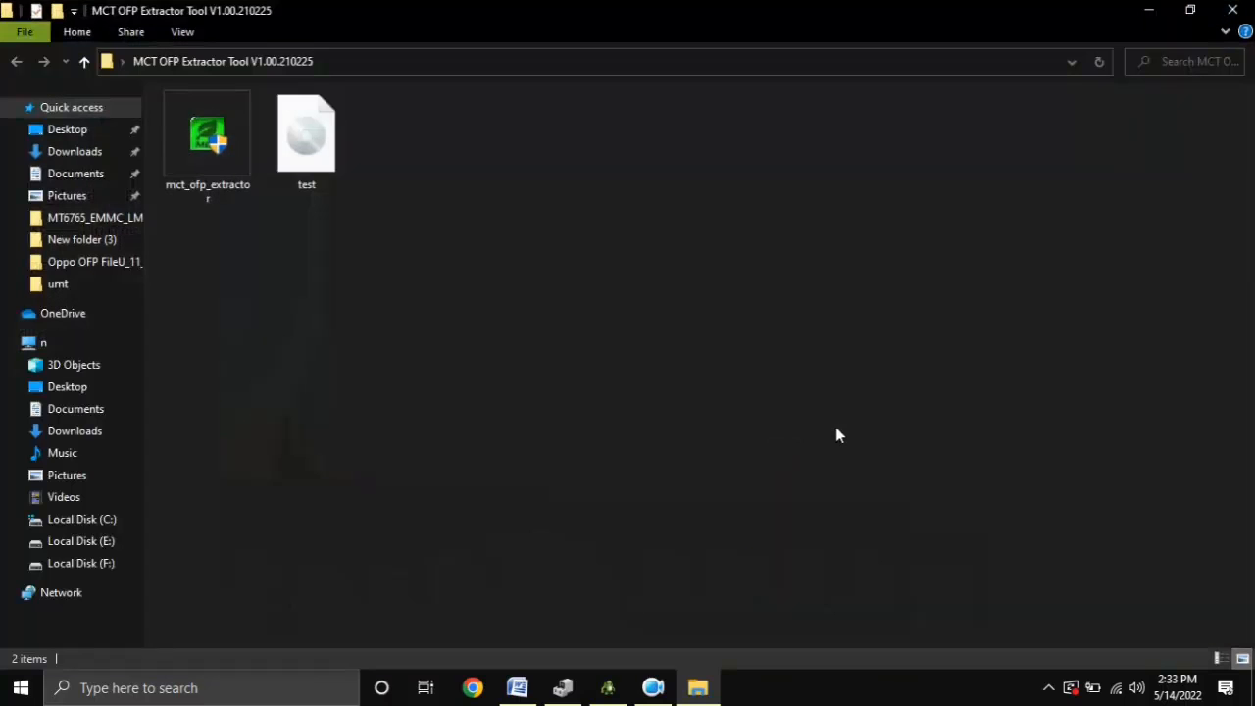
double_click(186, 179)
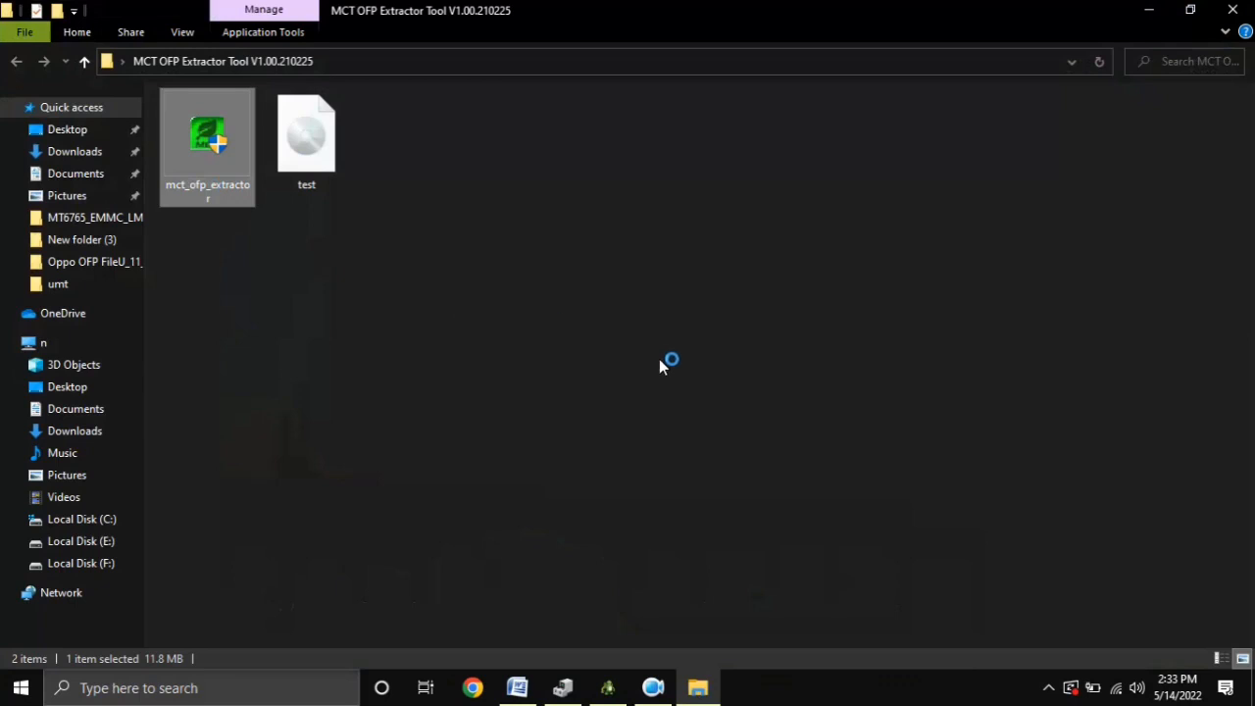
left_click(1233, 9)
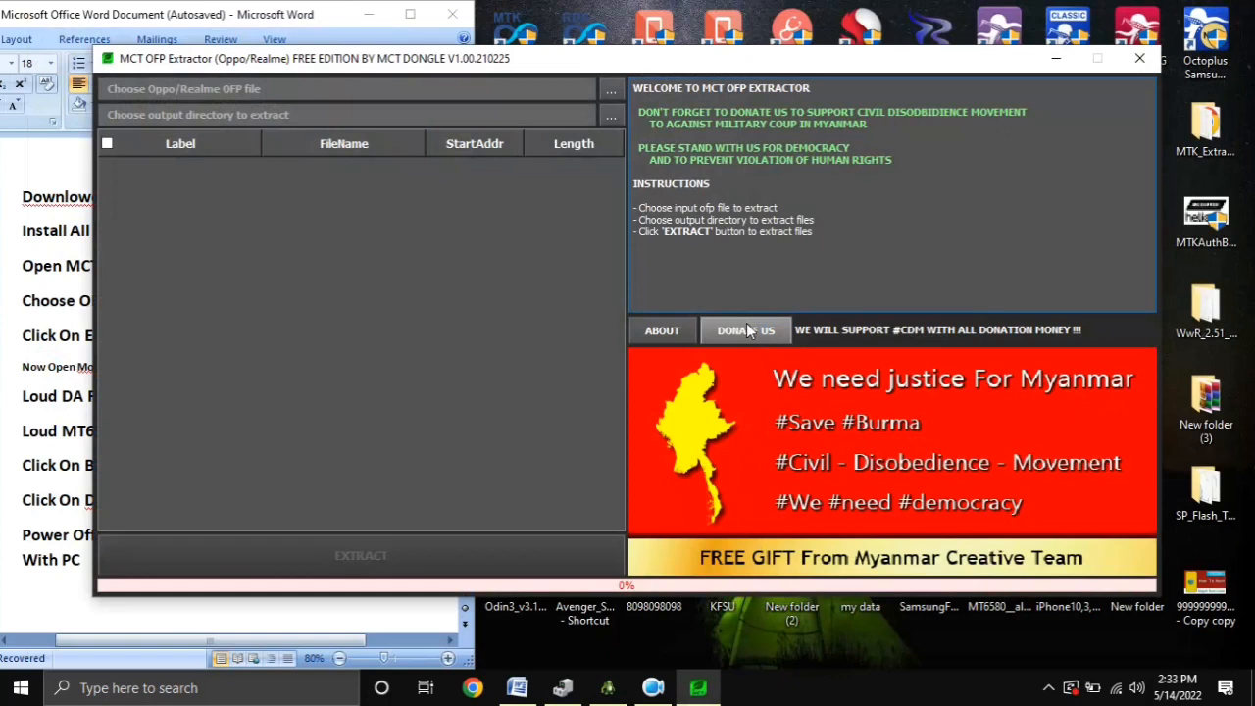
Load Stock_Firmware_11_A.11_201114_15e73e4e.ofp from the Oppo OFP folder on the Desktop as the input file
left_click(608, 94)
left_click(245, 118)
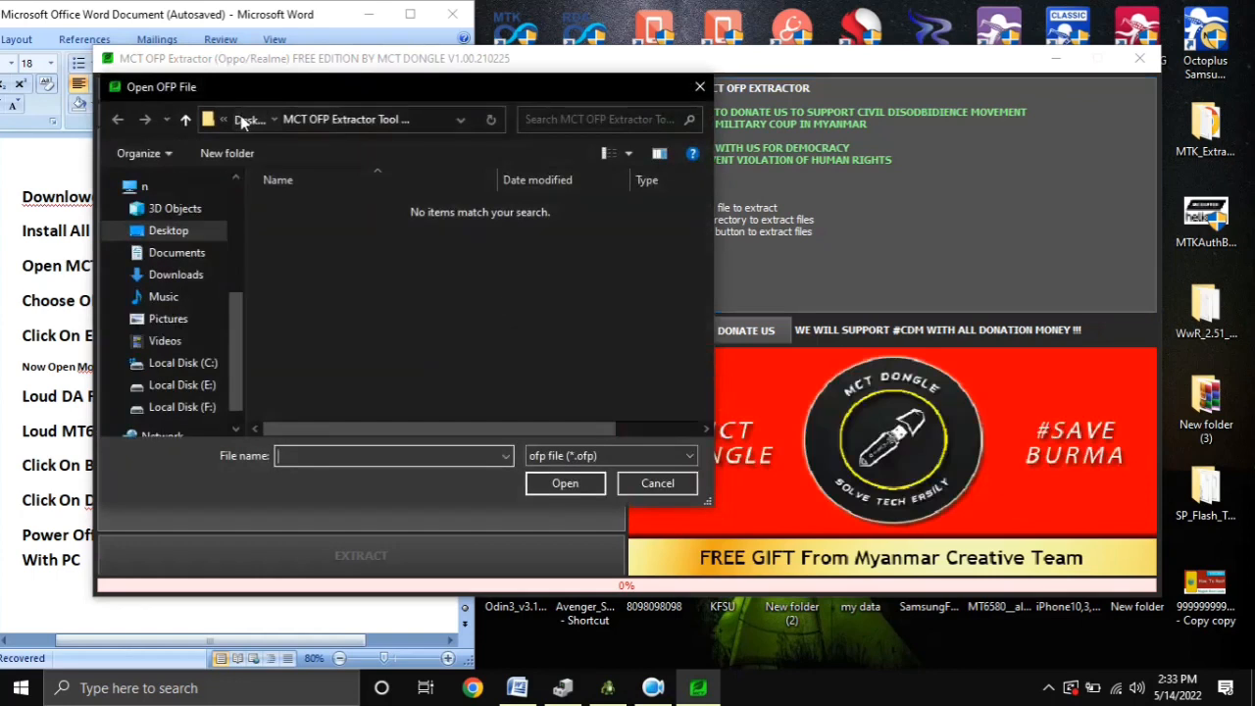
scroll(424, 381, "down", 1)
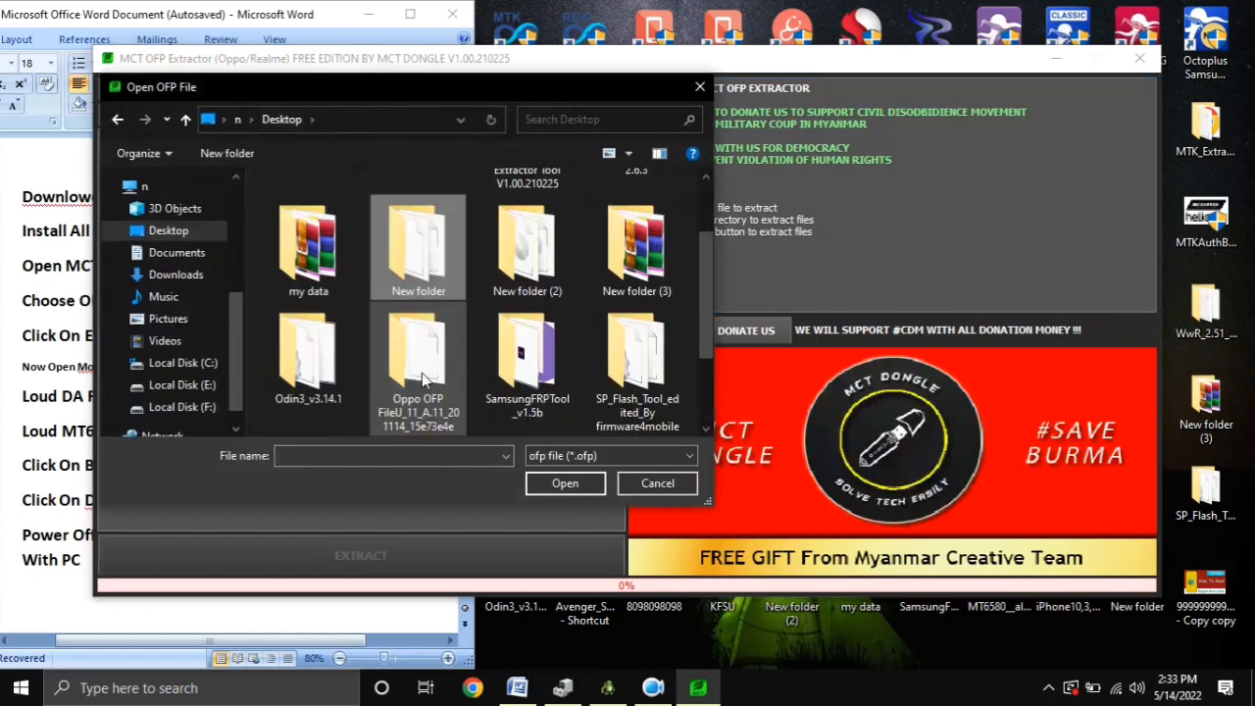
double_click(423, 380)
double_click(421, 250)
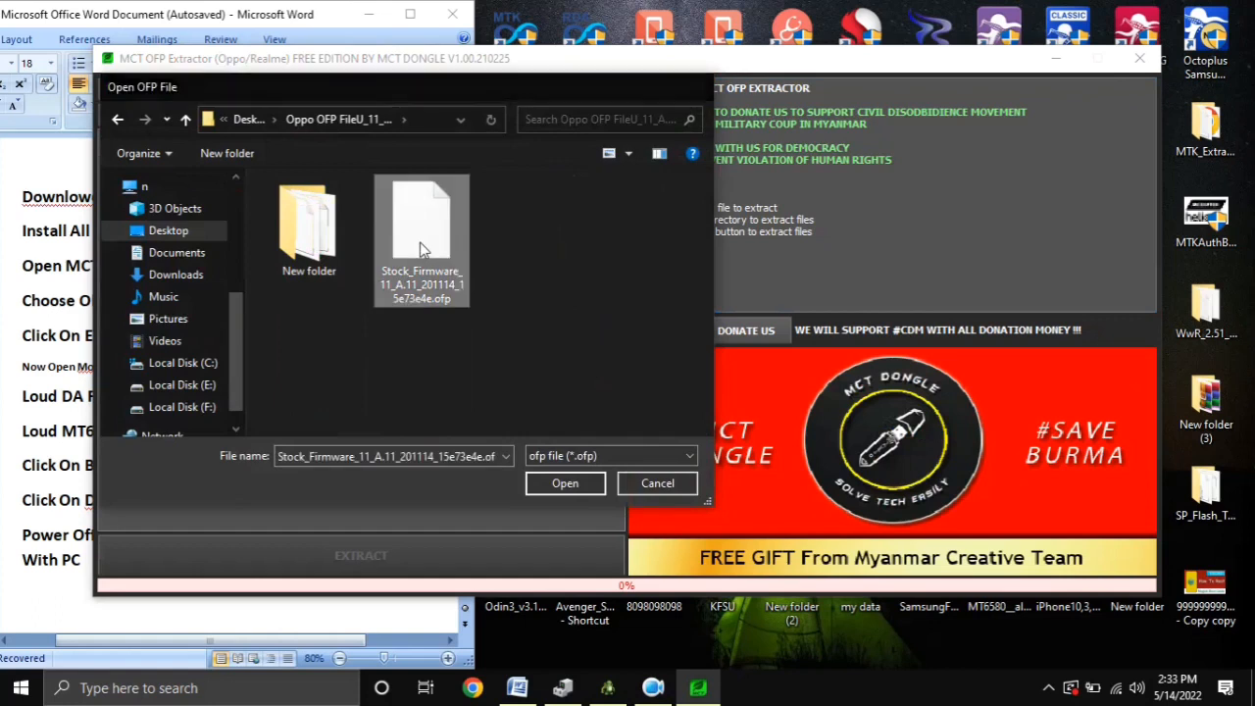
Create a folder named "extract files" inside the Oppo OFP folder and choose it as the output directory
left_click(617, 117)
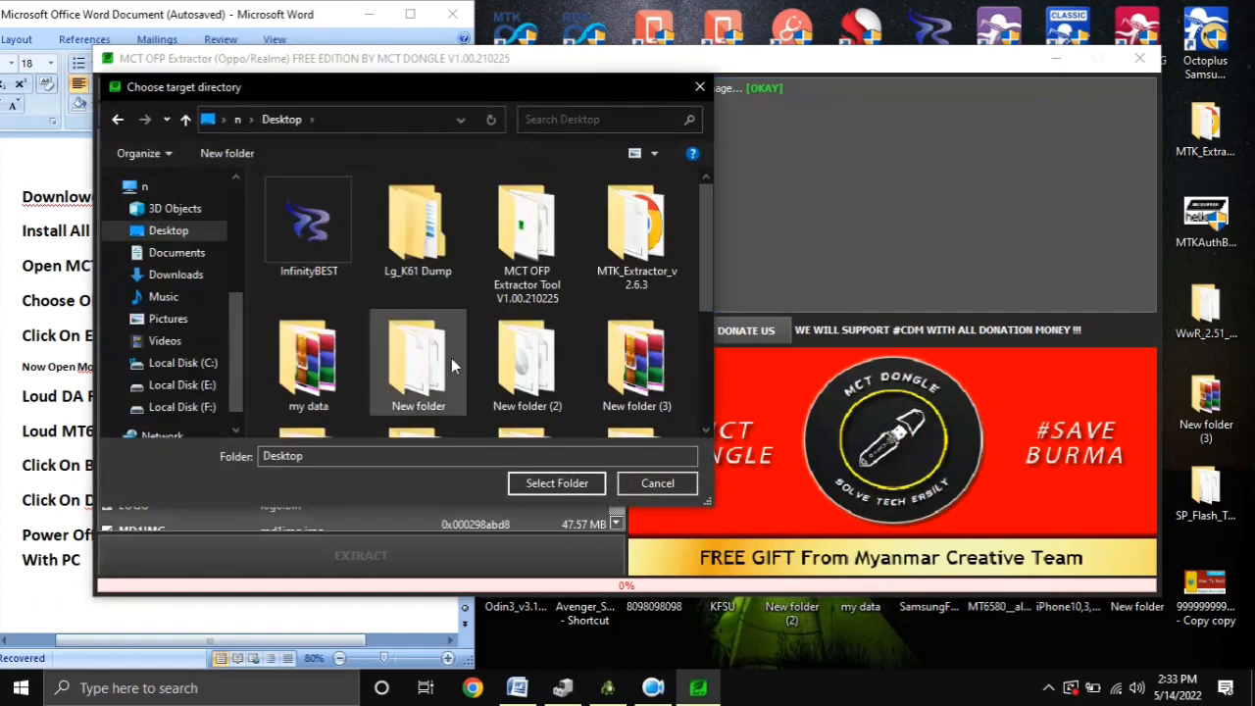
scroll(439, 371, "down", 2)
double_click(419, 240)
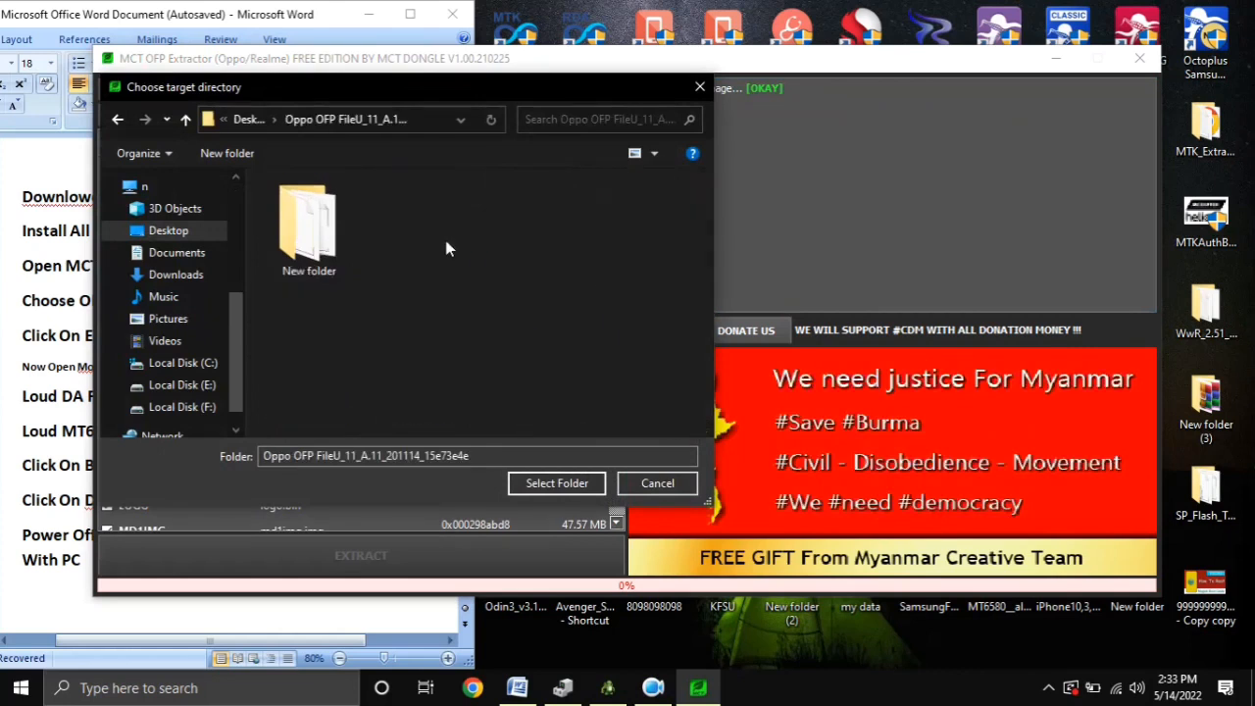
right_click(412, 343)
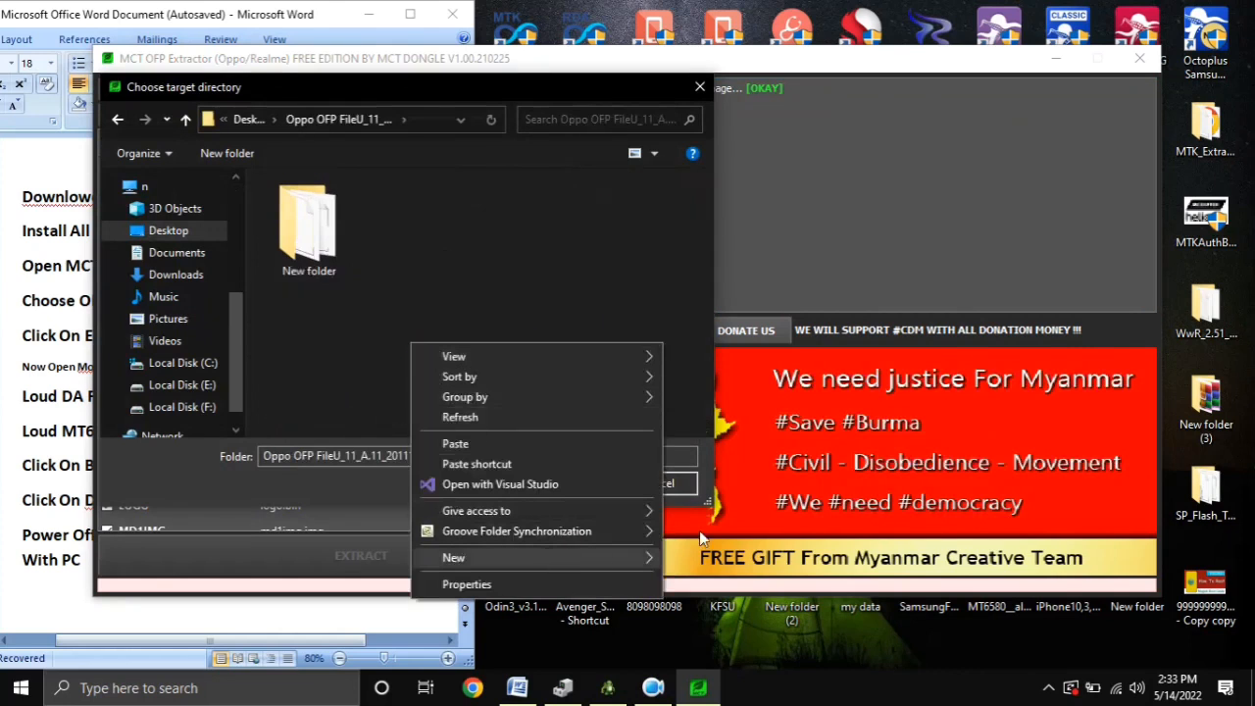
left_click(703, 331)
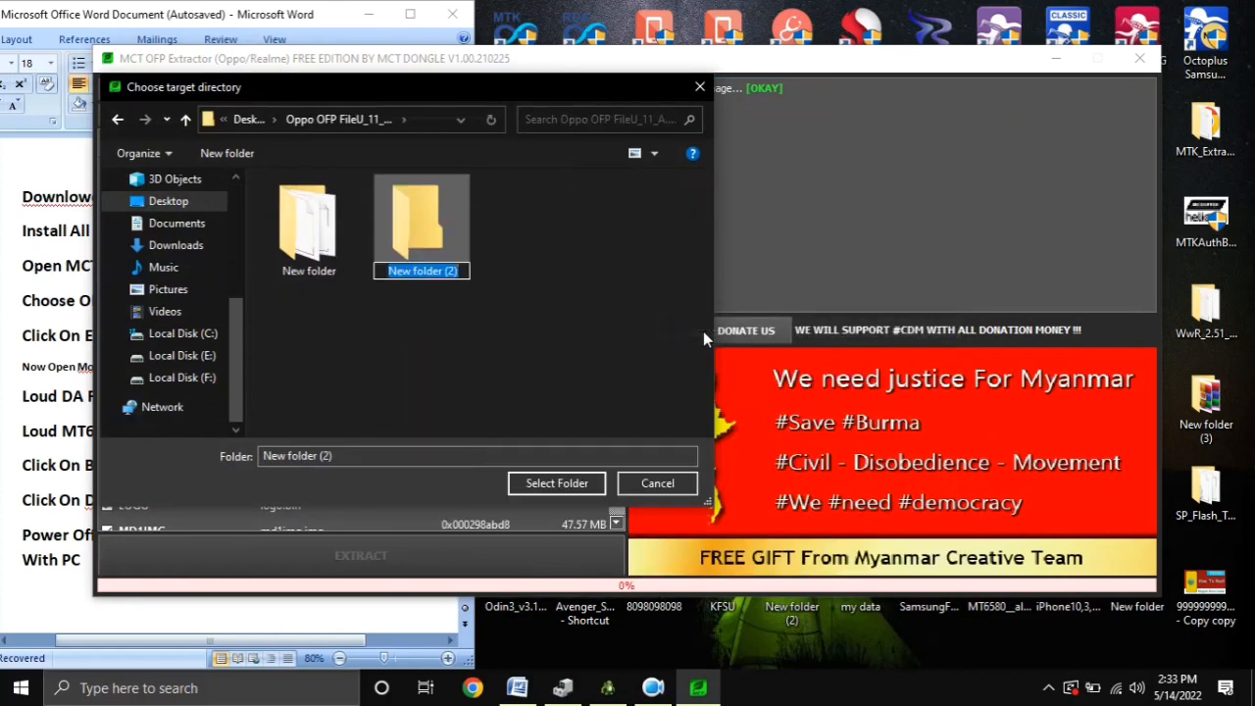
type("extract files")
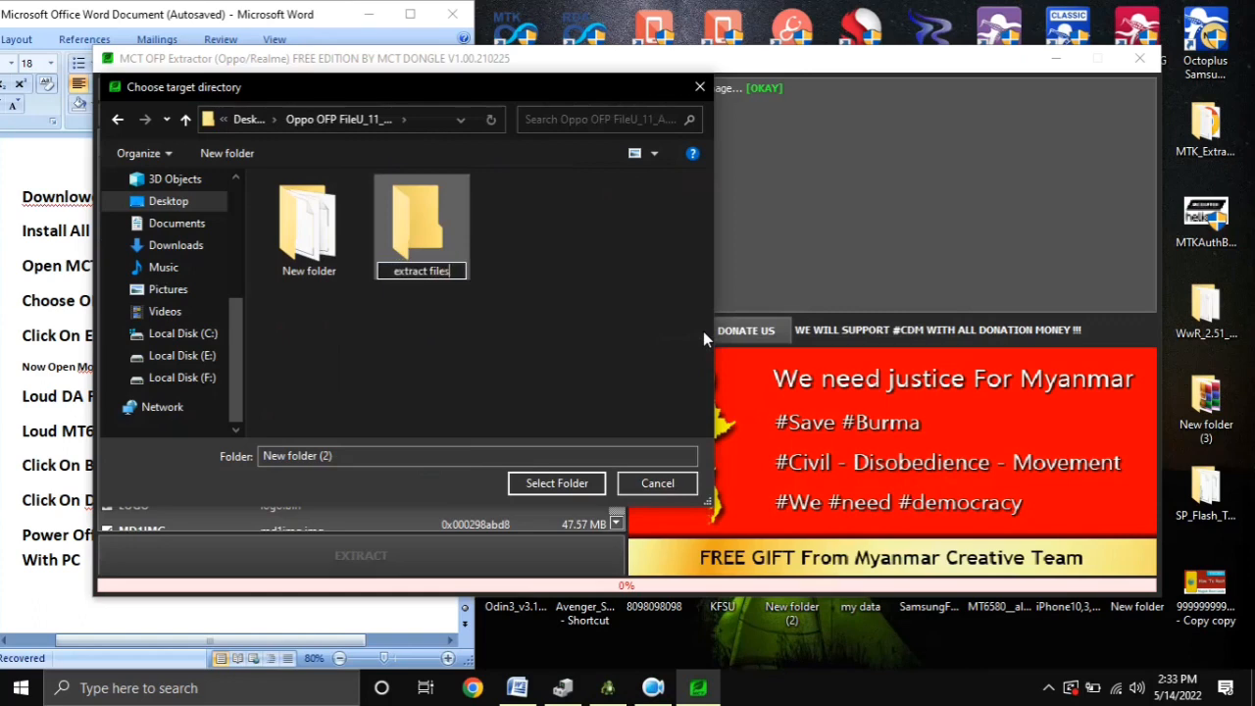
left_click(572, 484)
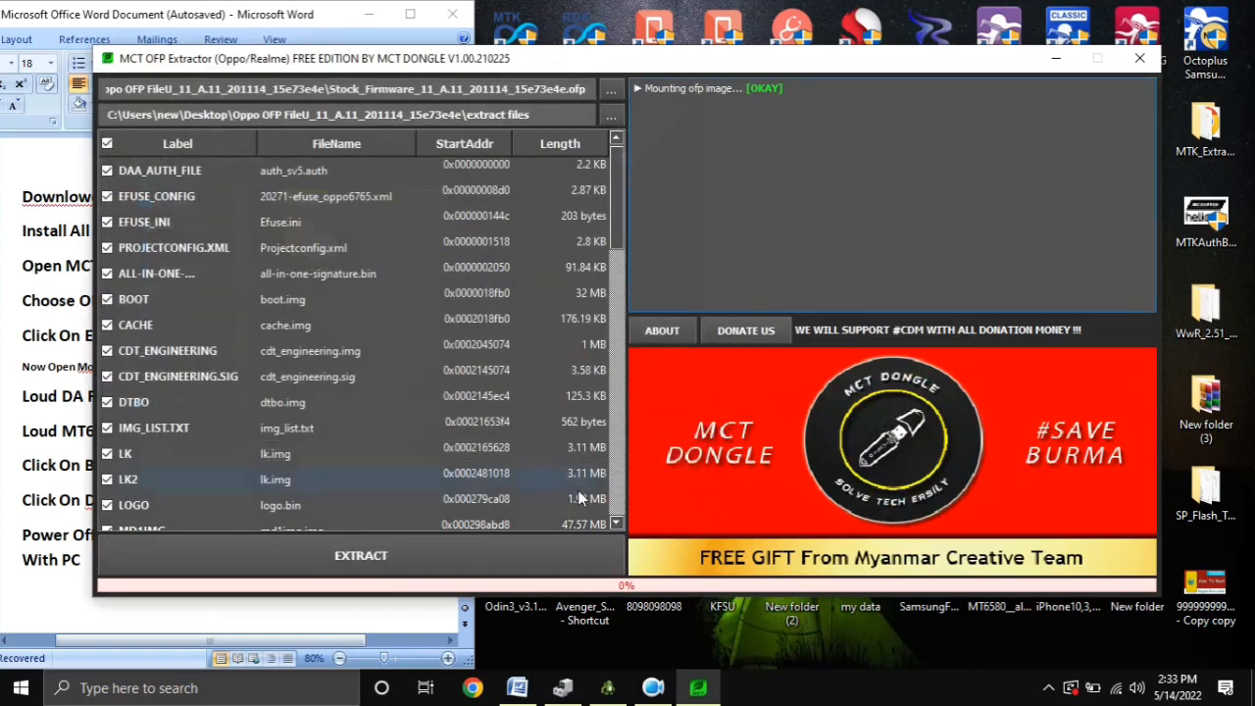
Extract the listed firmware files except USERDATA and USERDATA.SIG to the output directory, and close the extractor
scroll(584, 428, "down", 10)
scroll(584, 427, "down", 5)
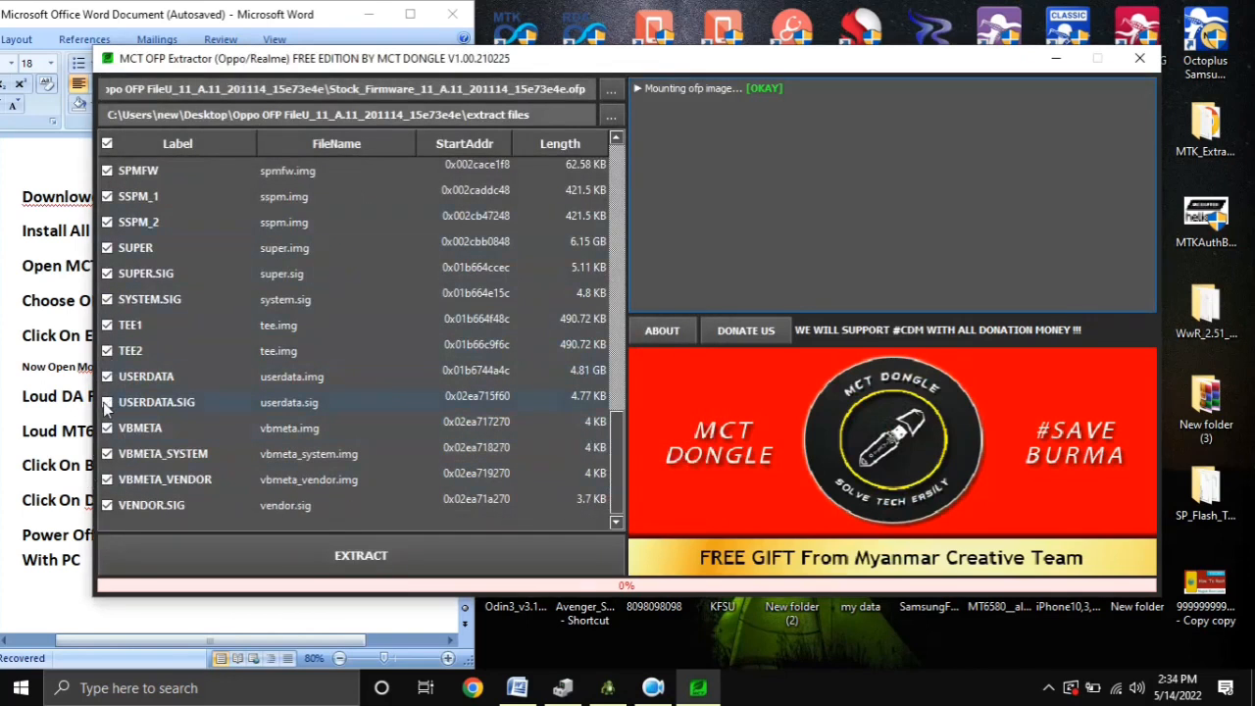
scroll(446, 440, "up", 15)
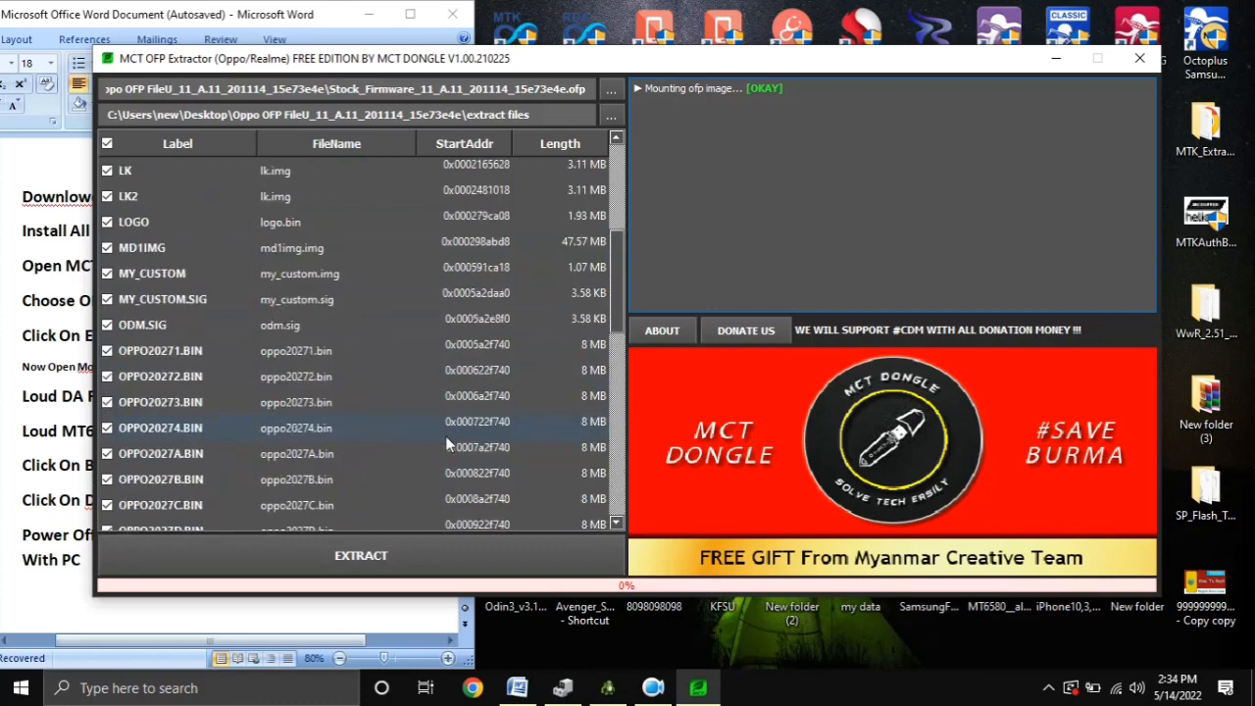
left_click(386, 553)
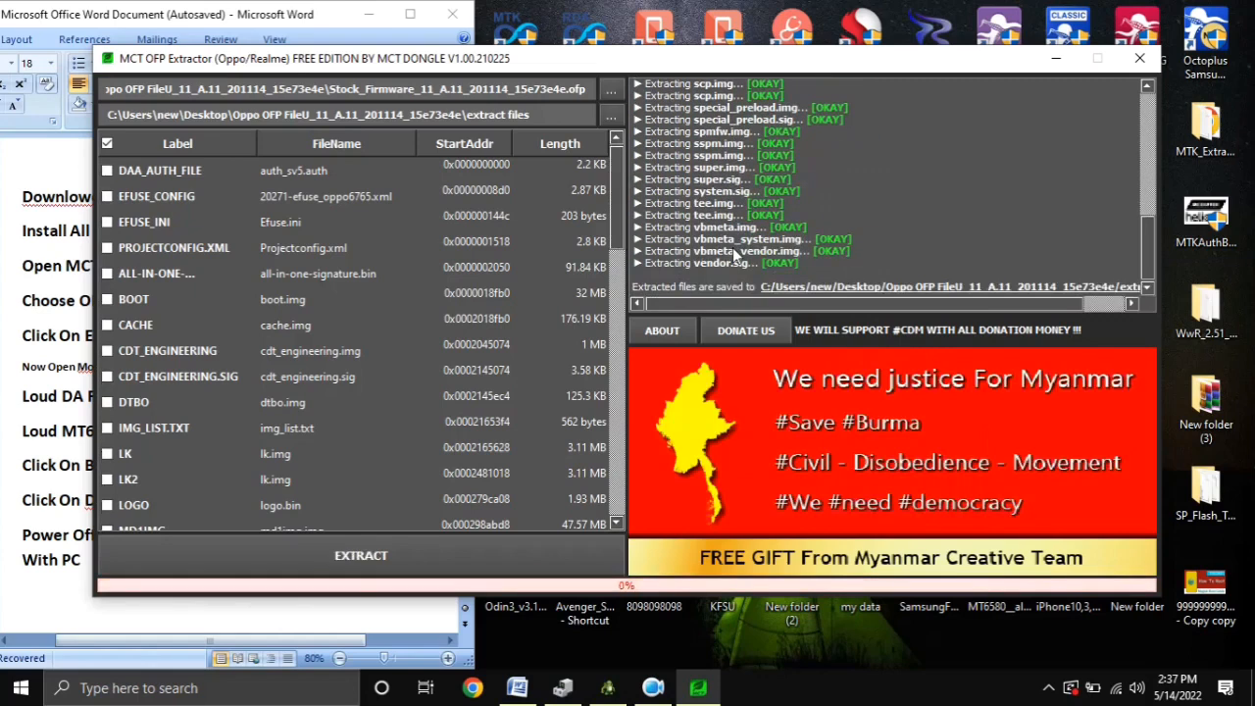
scroll(365, 323, "down", 10)
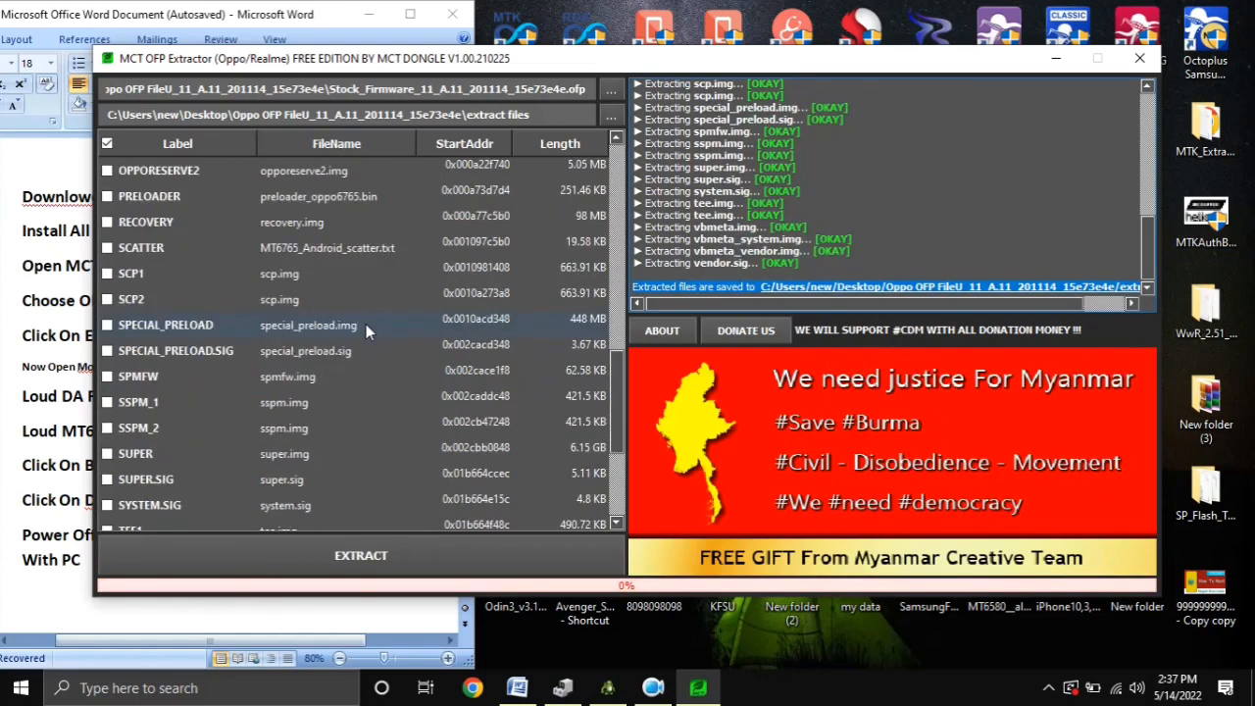
left_click(1139, 58)
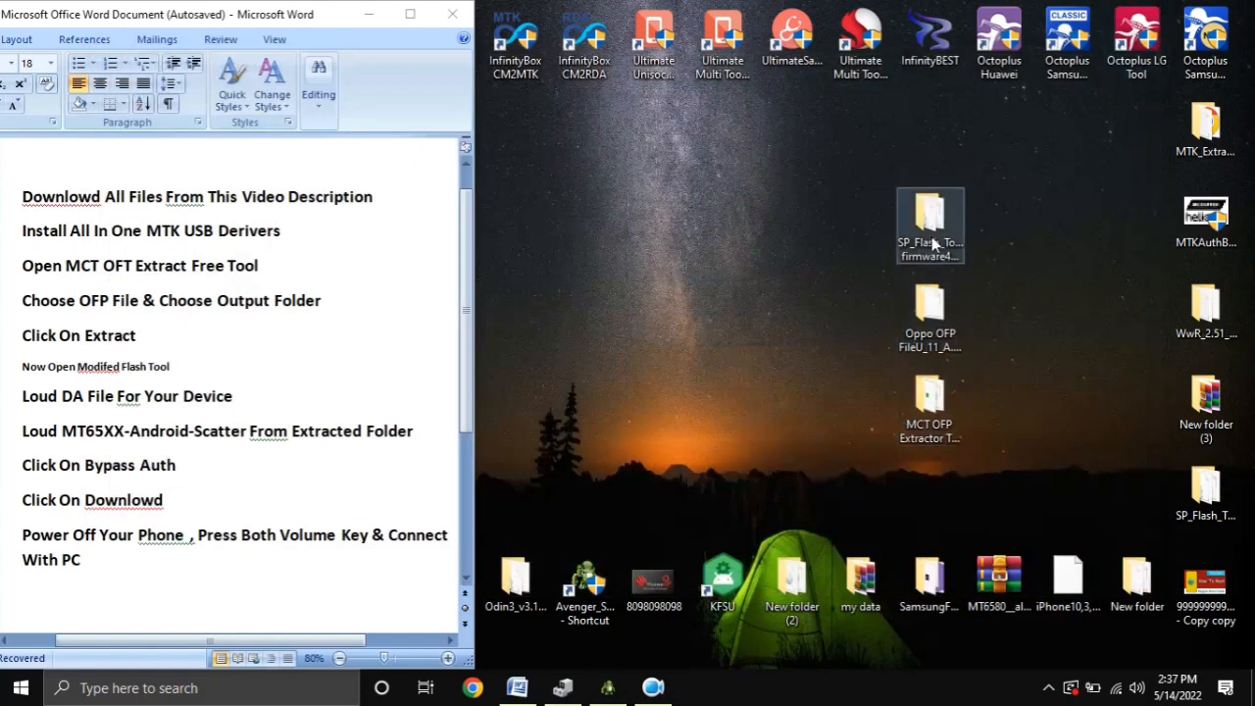
Examine the extracted firmware files in the "extract files" folder inside the Oppo OFP folder, and close the folder window
double_click(929, 314)
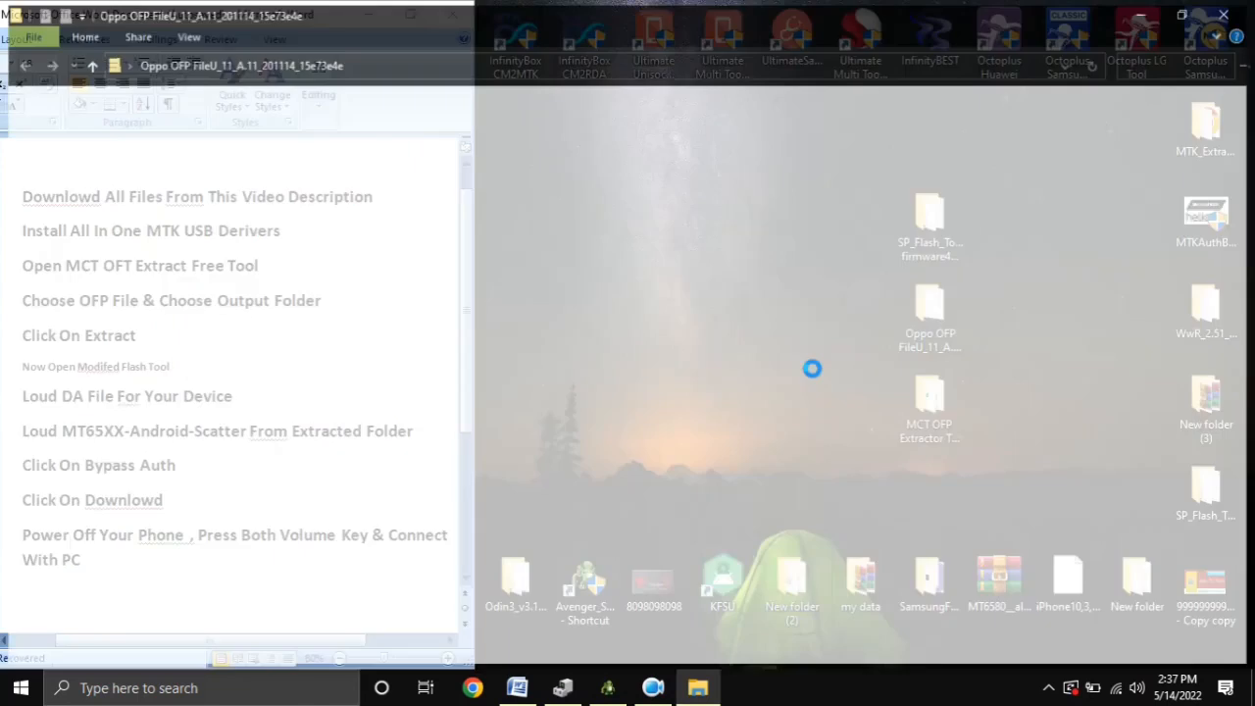
double_click(246, 122)
left_click_drag(757, 149, 431, 588)
scroll(399, 532, "up", 5)
left_click(382, 374)
scroll(508, 447, "down", 5)
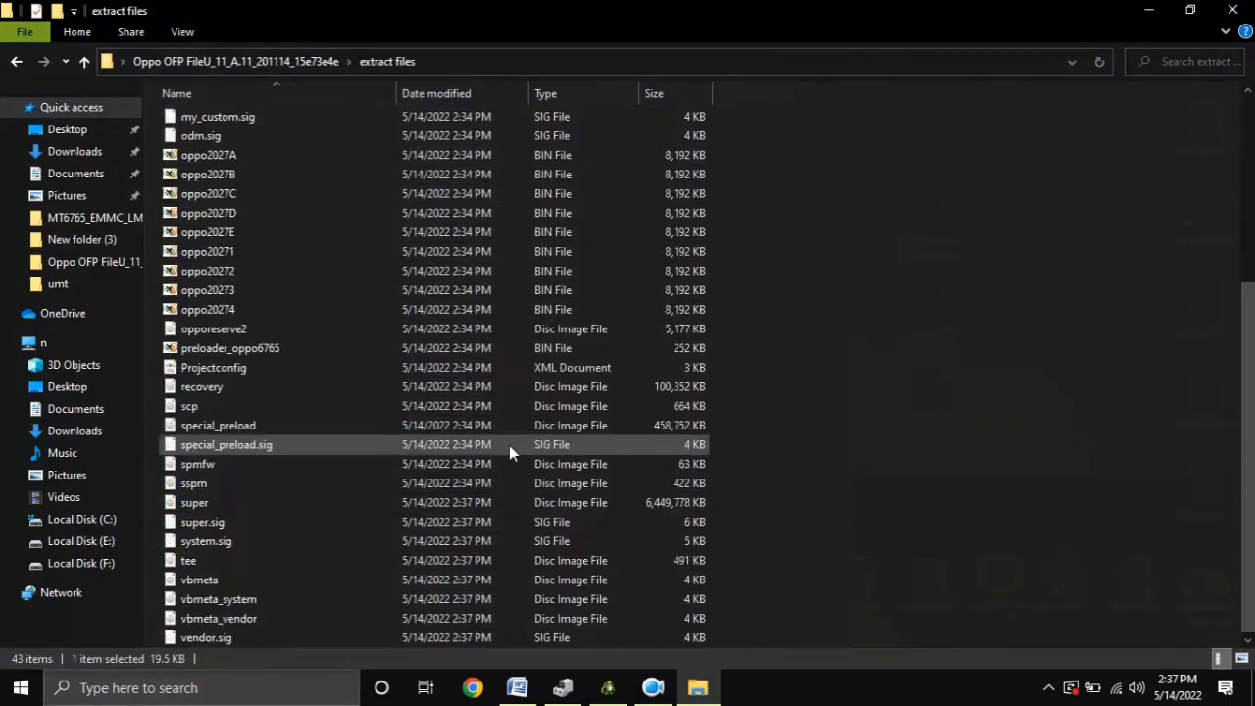
left_click(1232, 10)
right_click(755, 262)
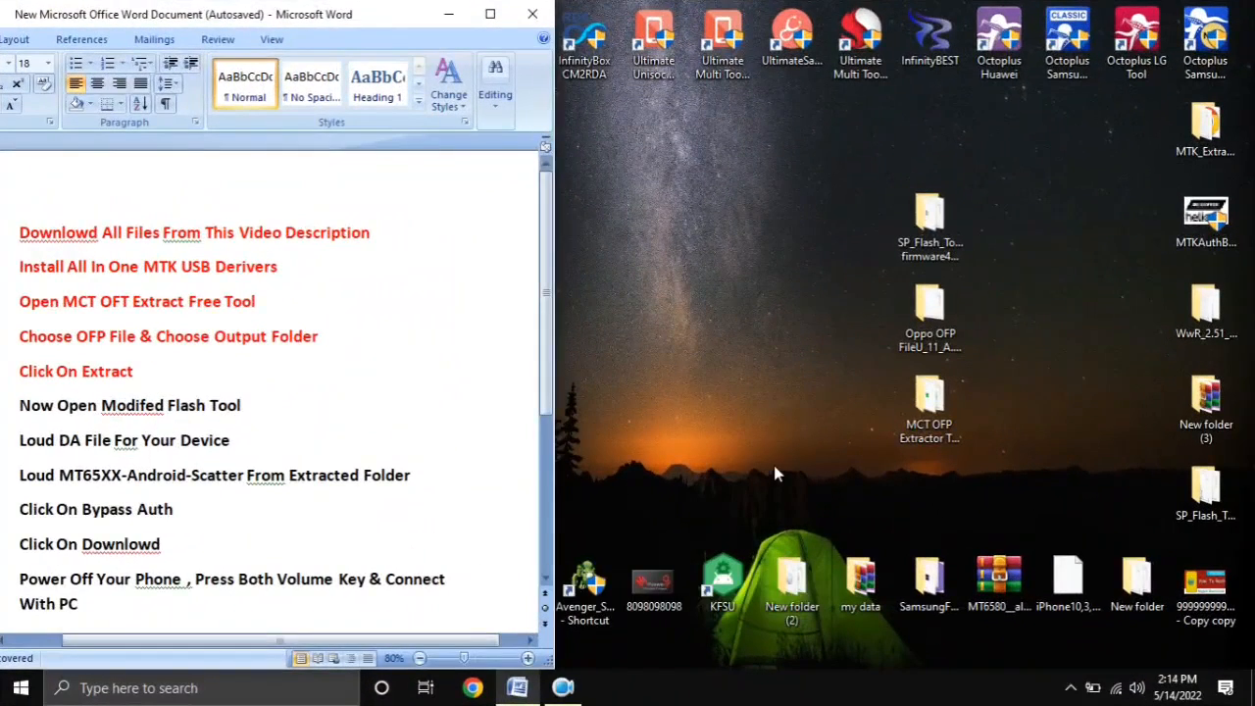
Select the five red instruction lines in the Word document and review the remaining flash tool instructions below them
scroll(322, 435, "down", 1)
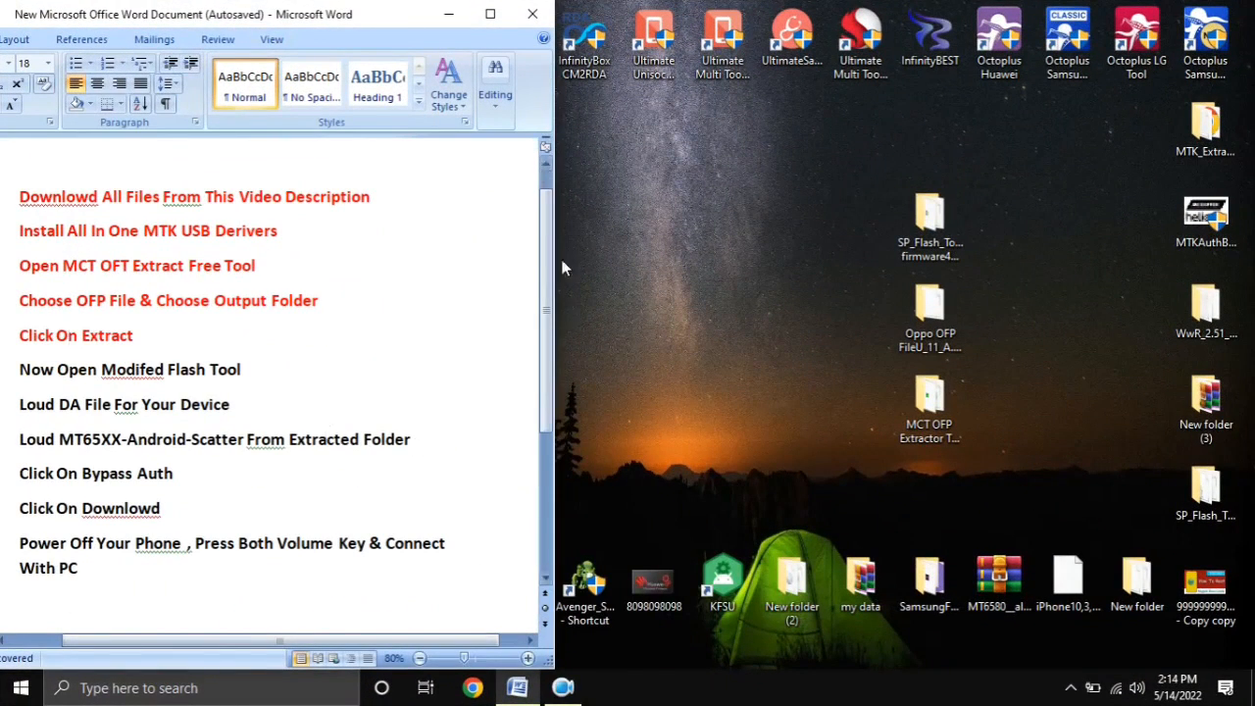
scroll(551, 267, "down", 1)
left_click_drag(104, 304, 13, 241)
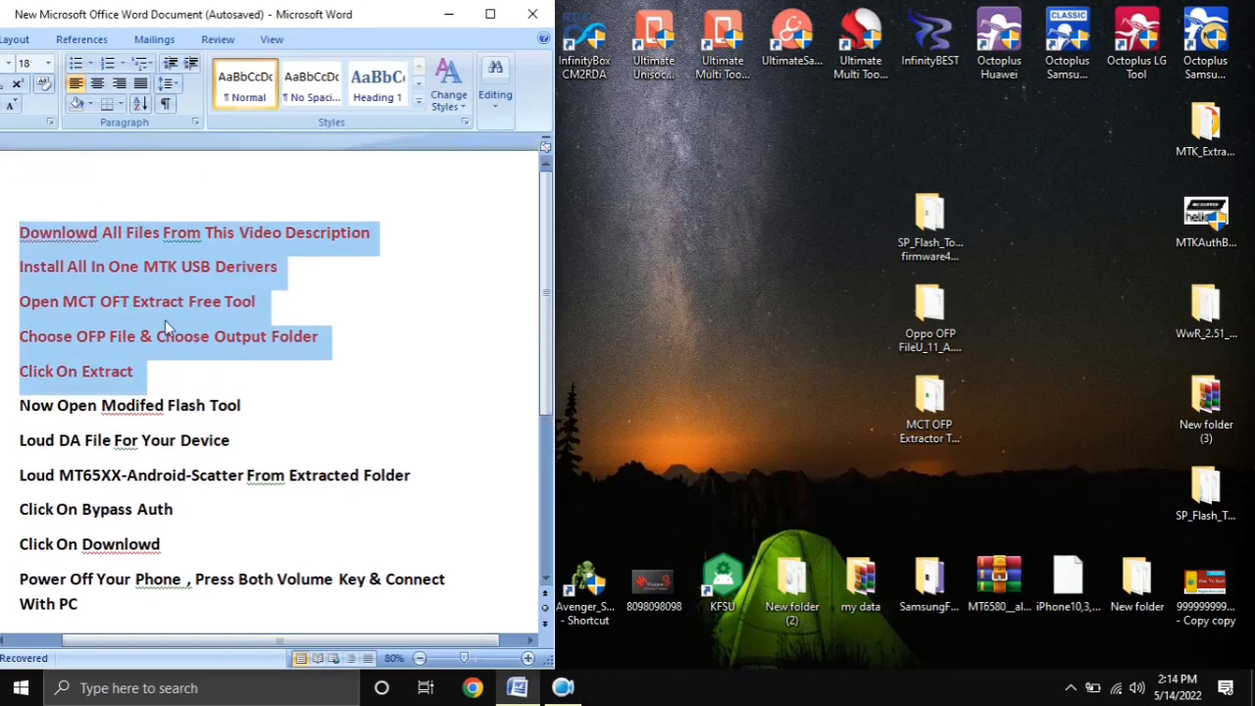
scroll(538, 355, "down", 2)
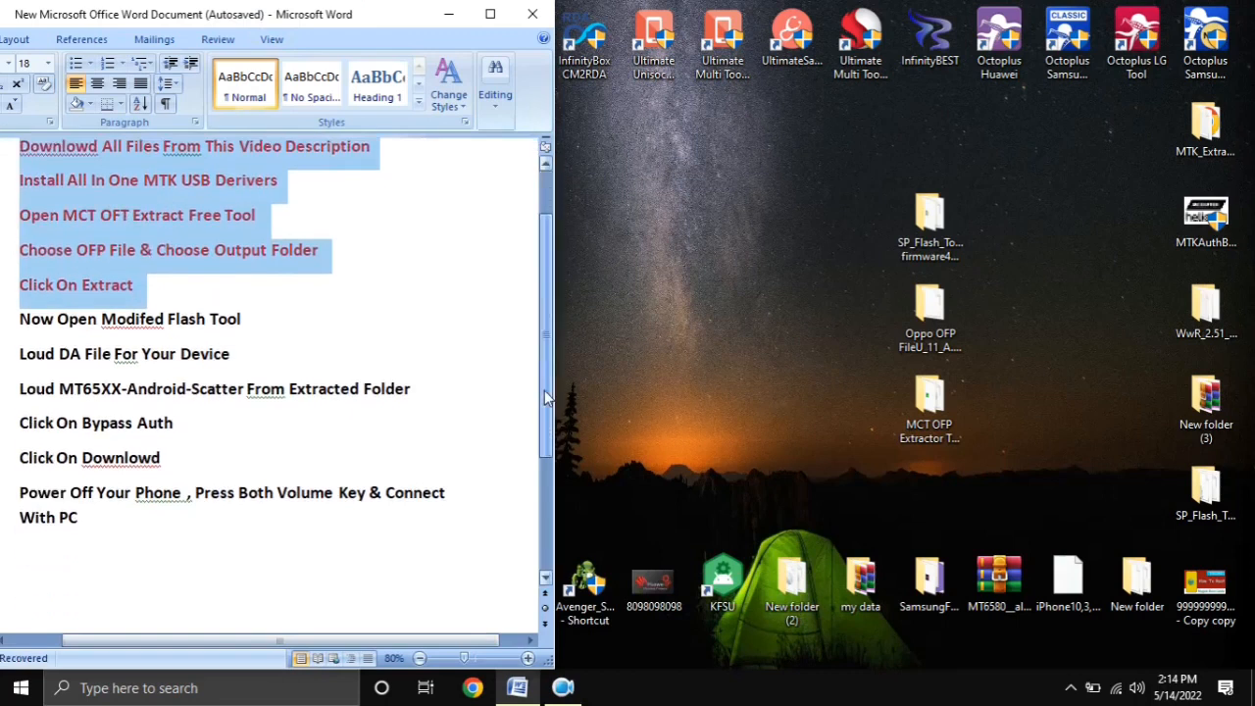
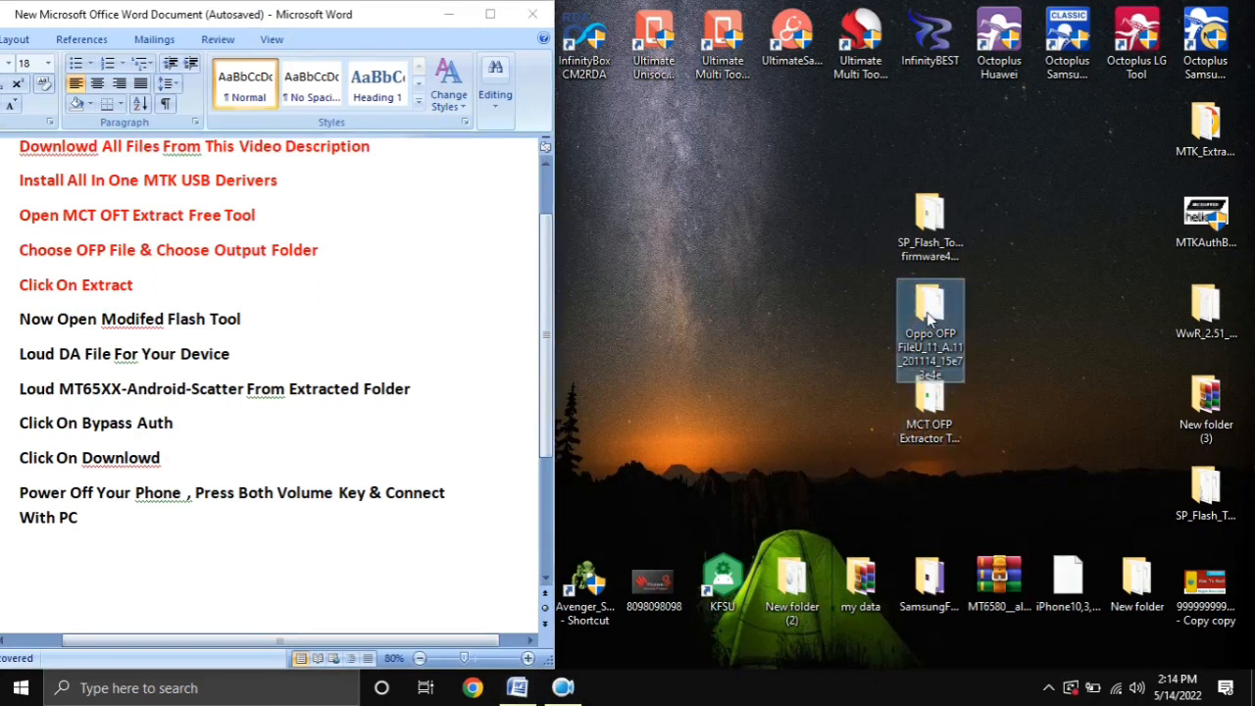
Examine all the extracted firmware files, including super, in the Extract Rom folder inside the Oppo OFP folder, and return to the parent folder
double_click(928, 316)
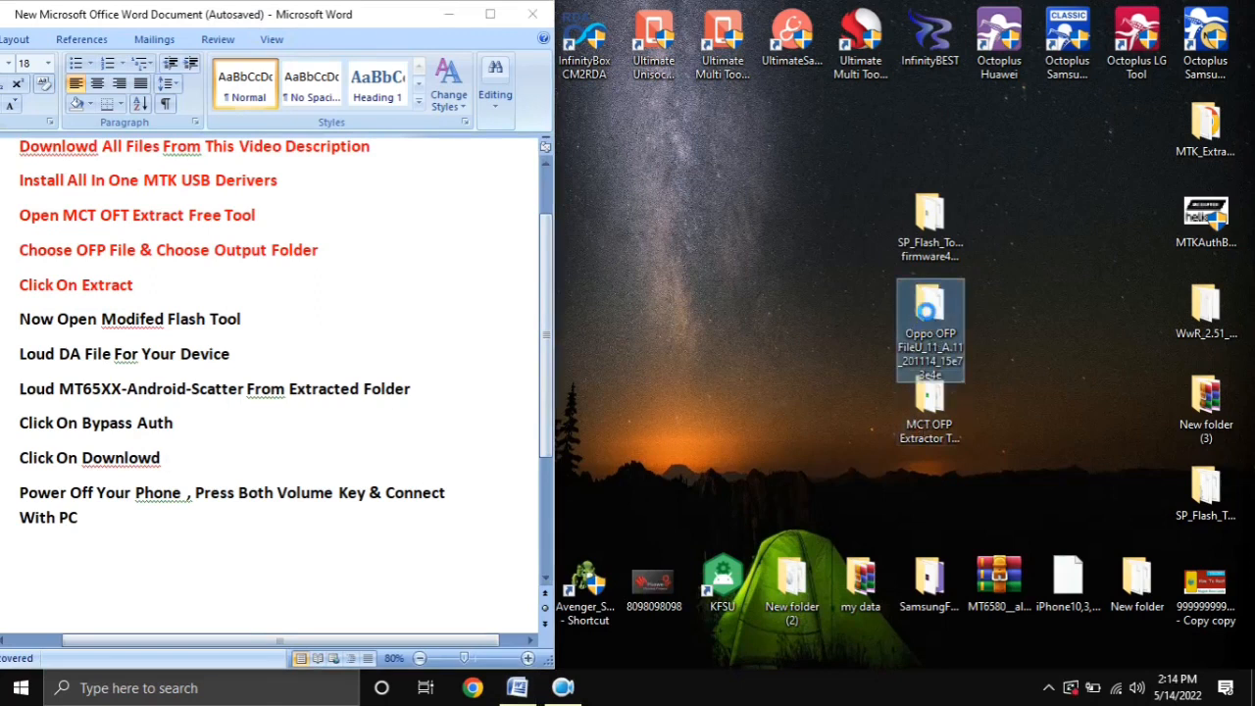
left_click(757, 348)
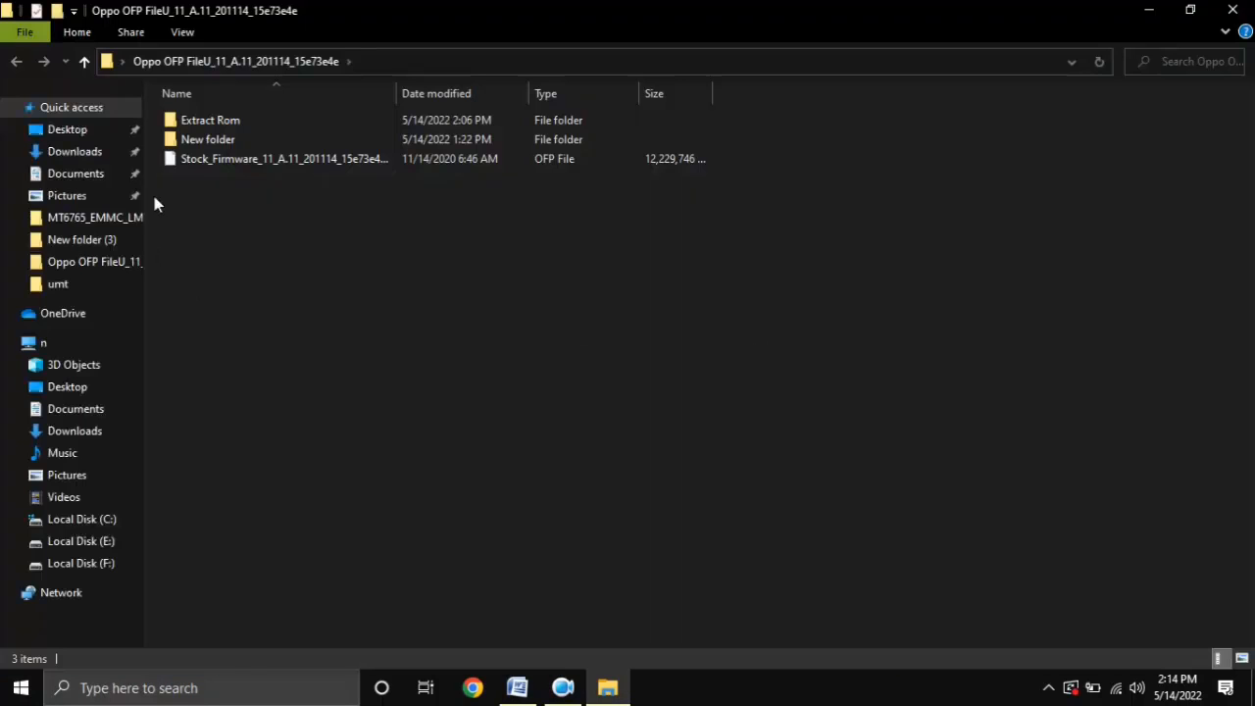
left_click(294, 160)
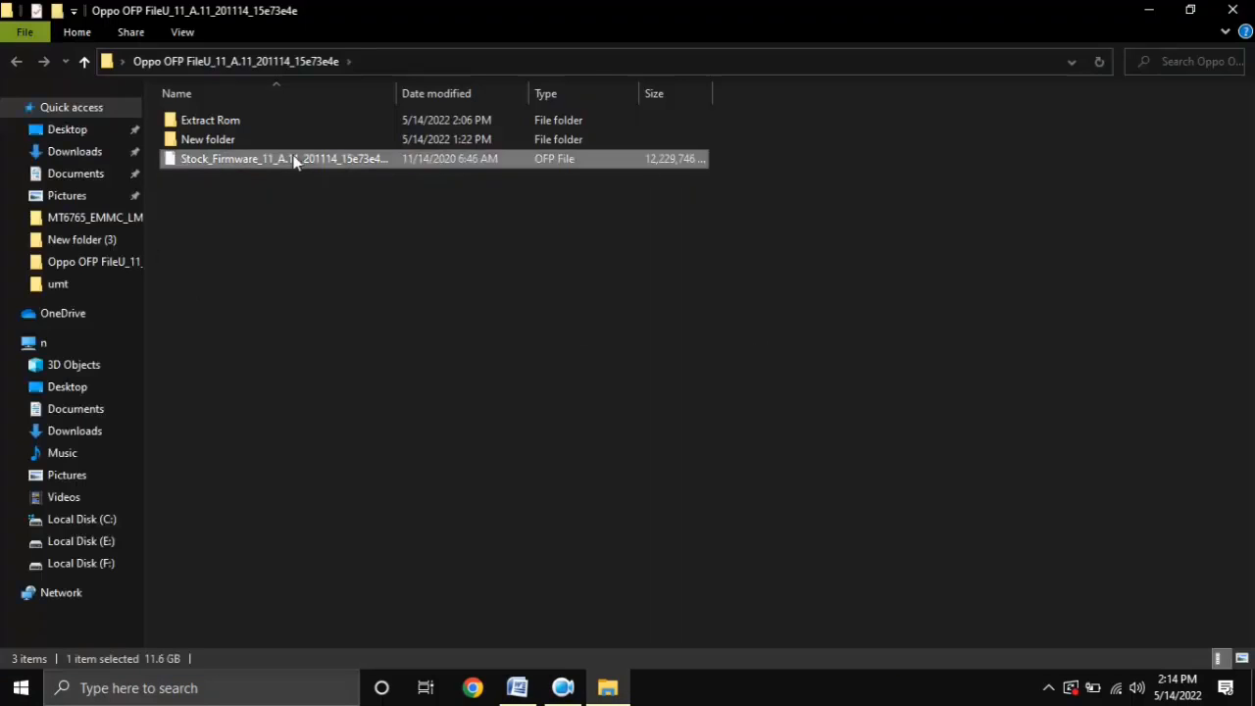
double_click(206, 119)
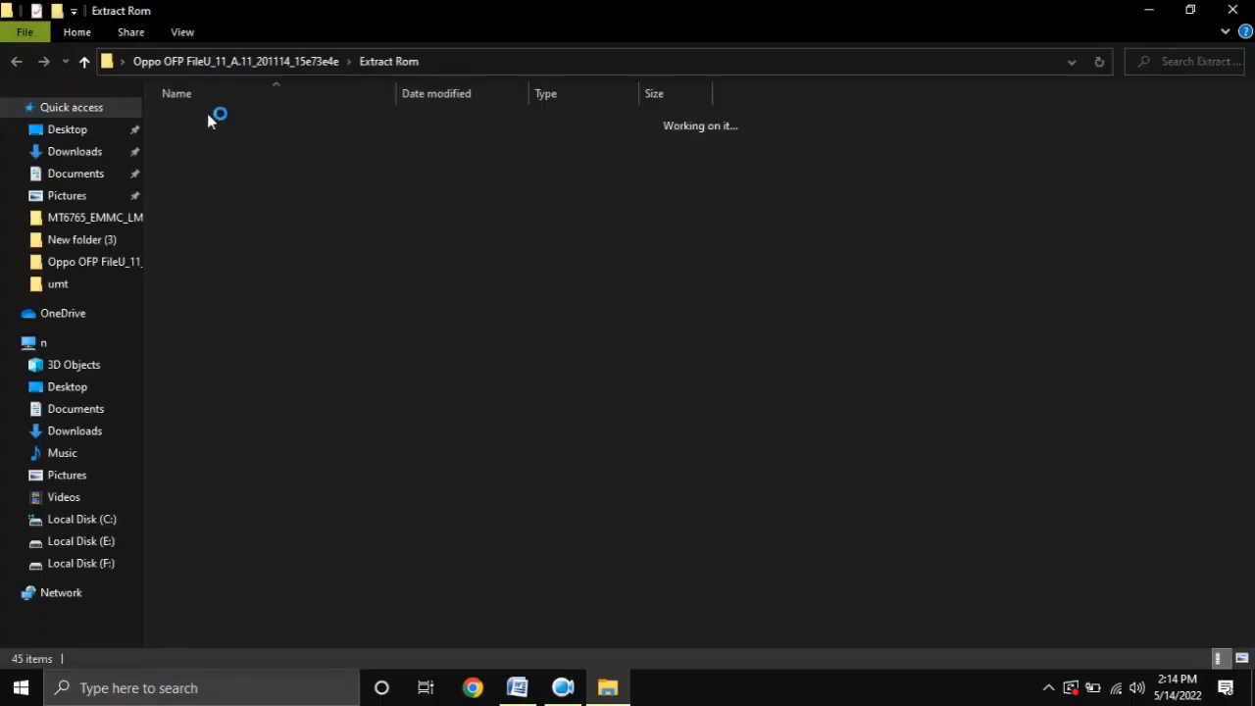
left_click_drag(777, 107, 707, 655)
scroll(447, 550, "up", 6)
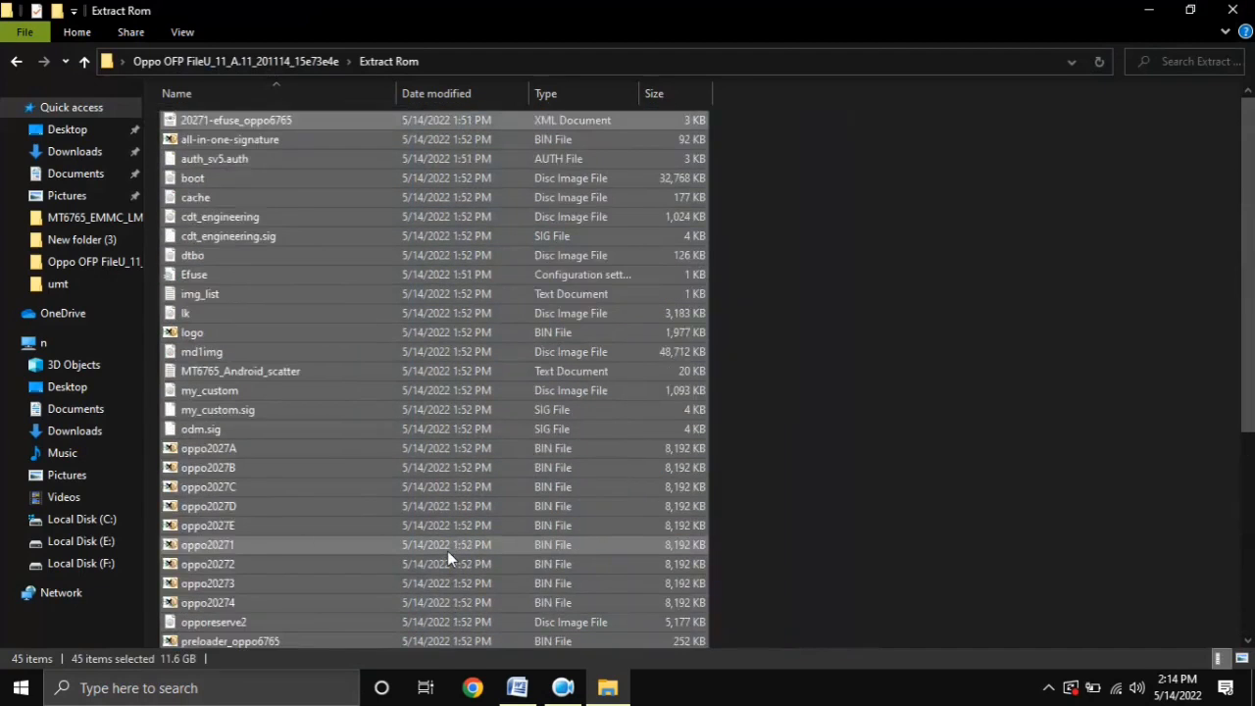
scroll(447, 550, "down", 5)
scroll(462, 553, "down", 1)
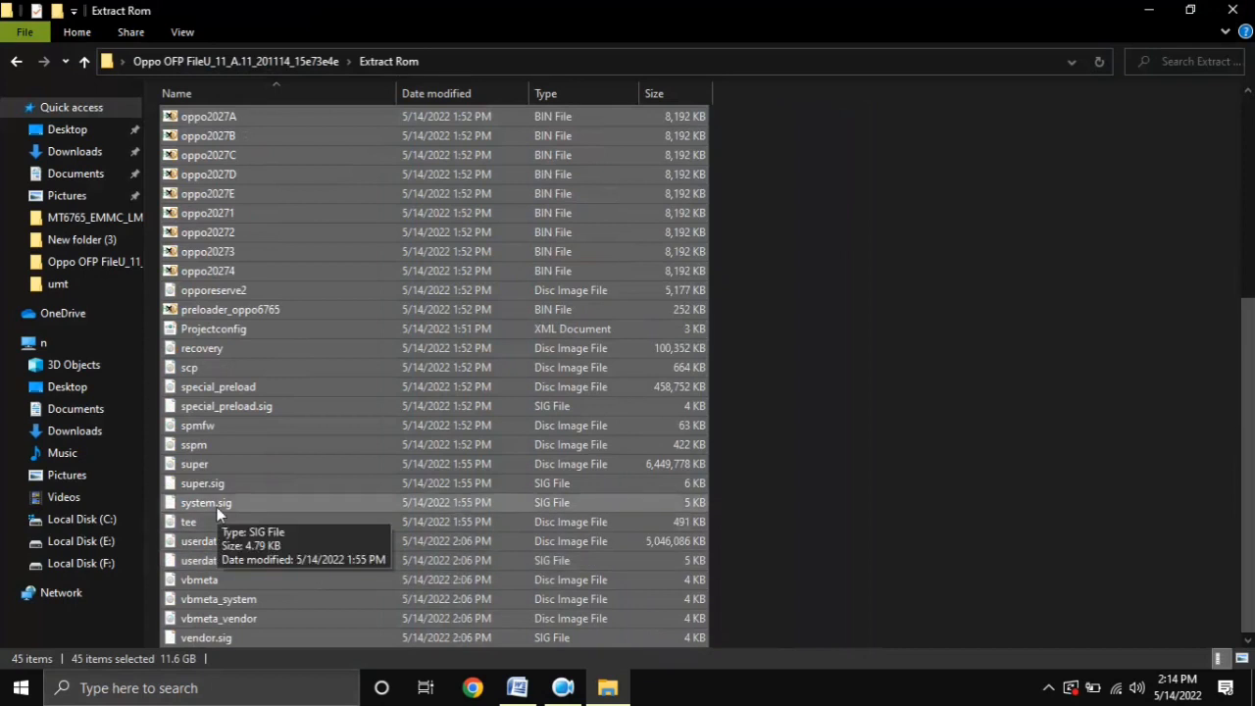
left_click(224, 467)
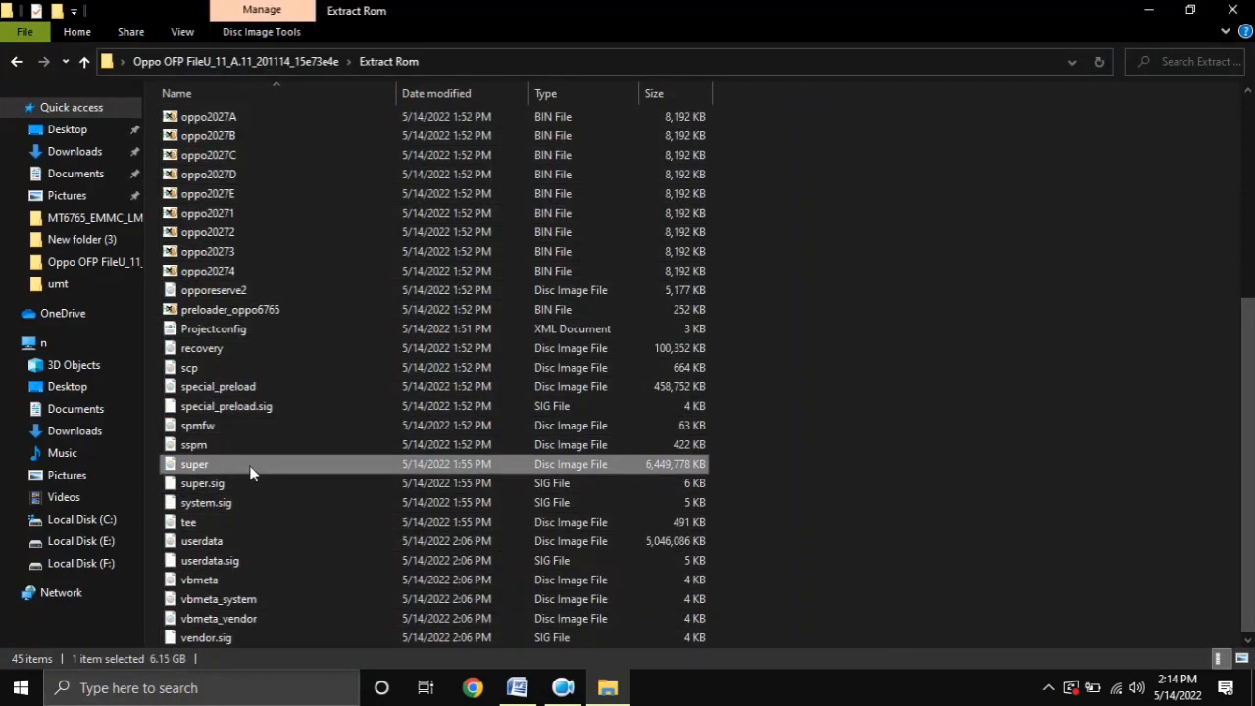
left_click(15, 63)
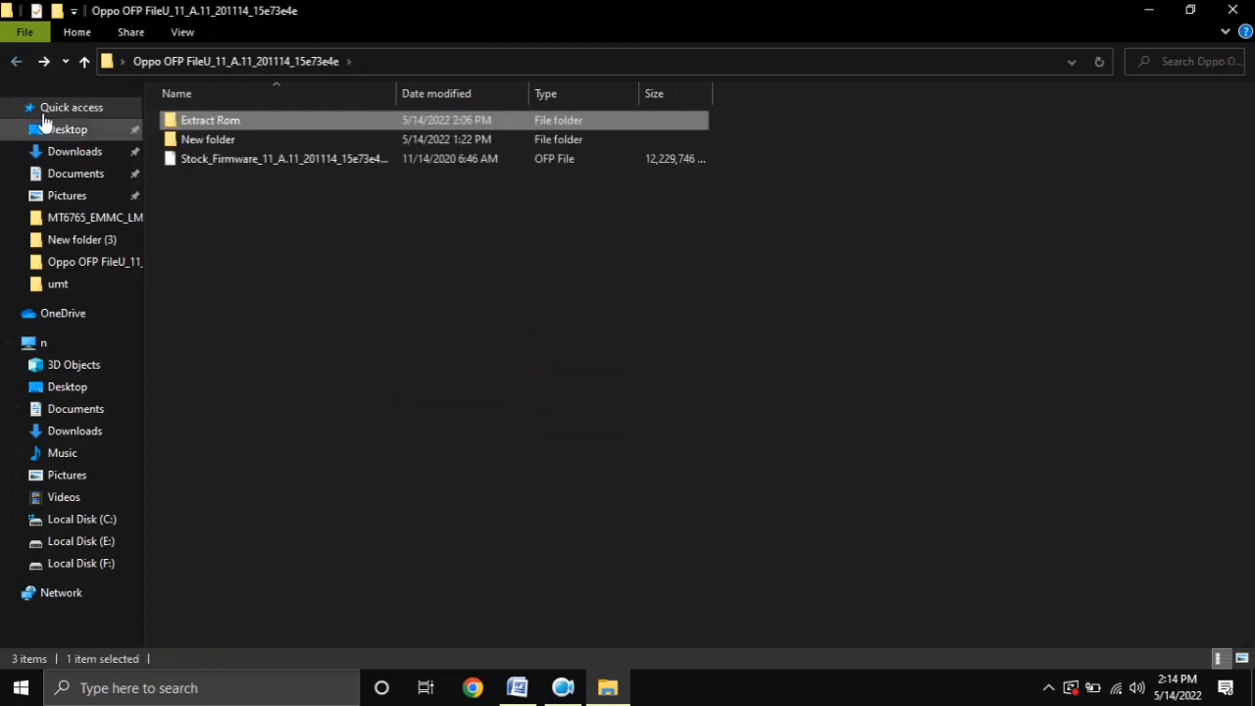
Delete the Stock_Firmware OFP file from the Oppo OFP folder and close the folder window
left_click(228, 163)
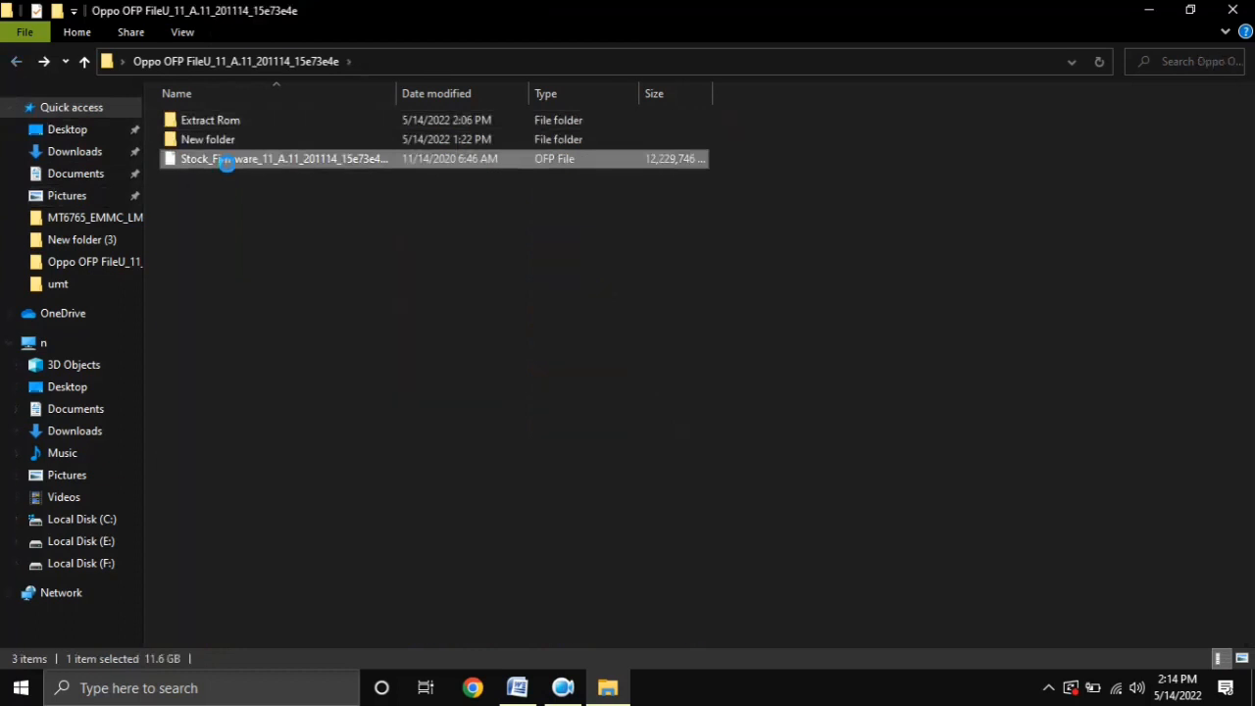
right_click(227, 164)
left_click(306, 527)
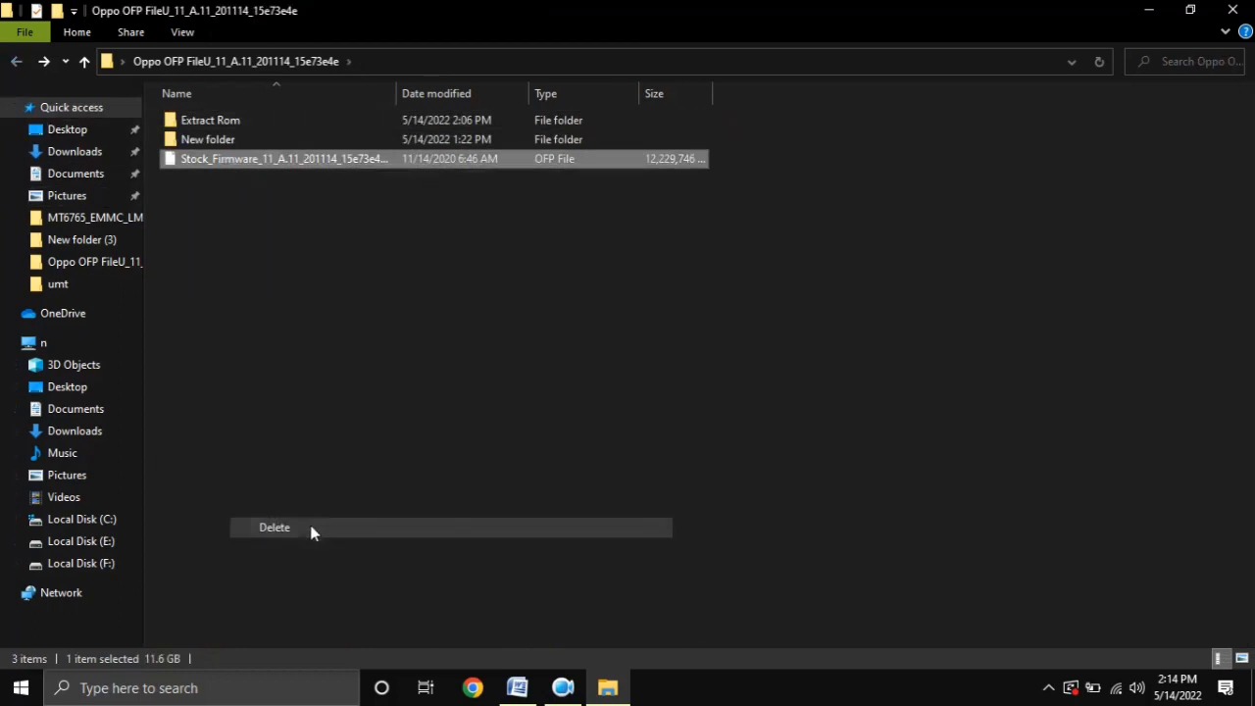
left_click(1232, 10)
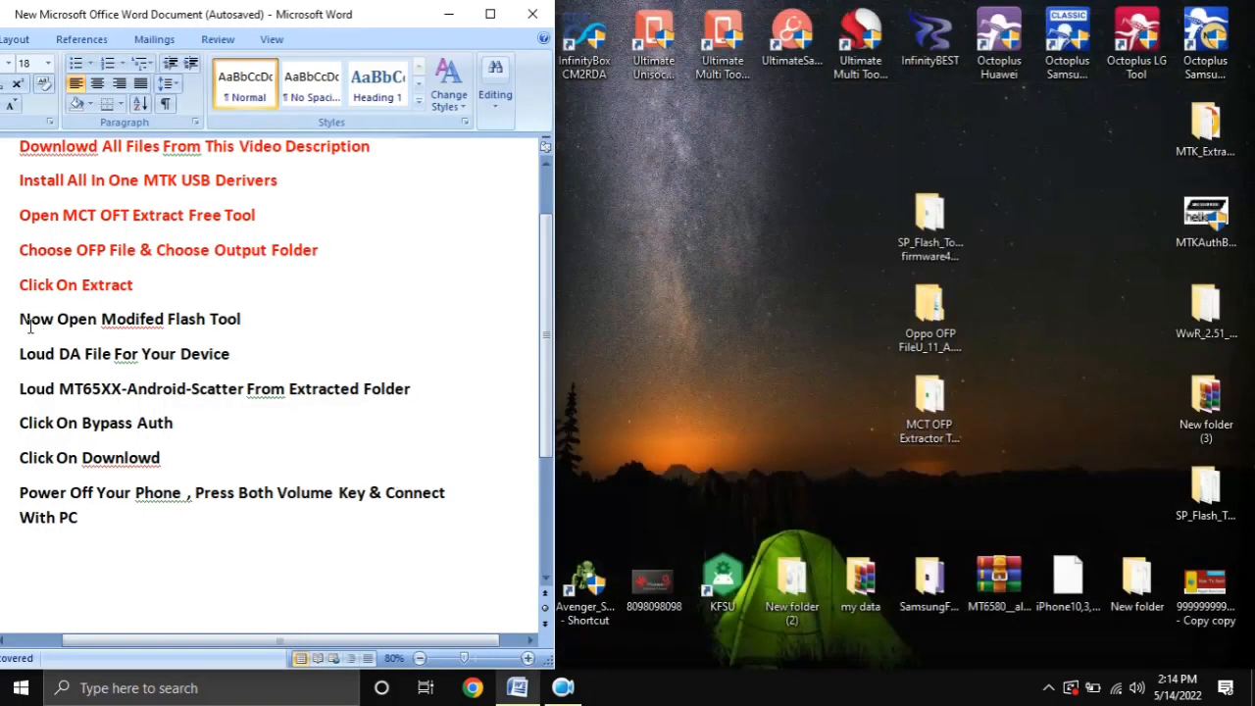
Mark the instruction line "Now Open Modifed Flash Tool" in the Word document, and return to the desktop
left_click_drag(21, 318, 244, 320)
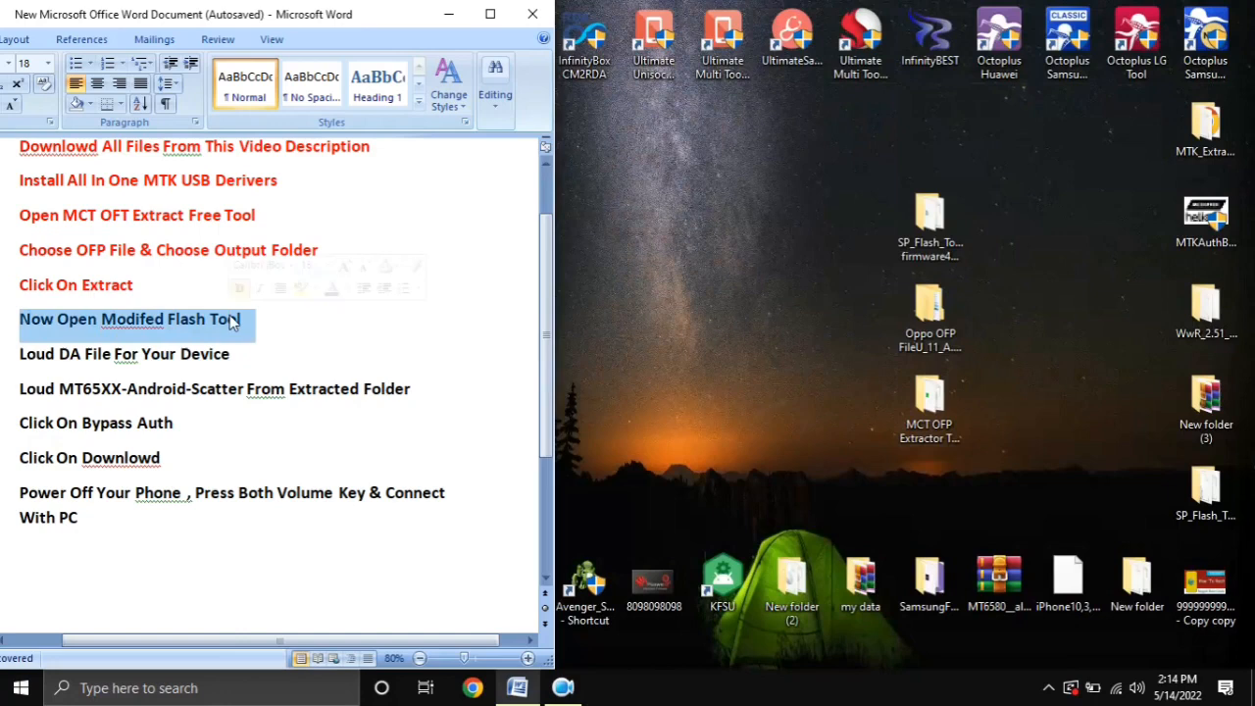
left_click(752, 391)
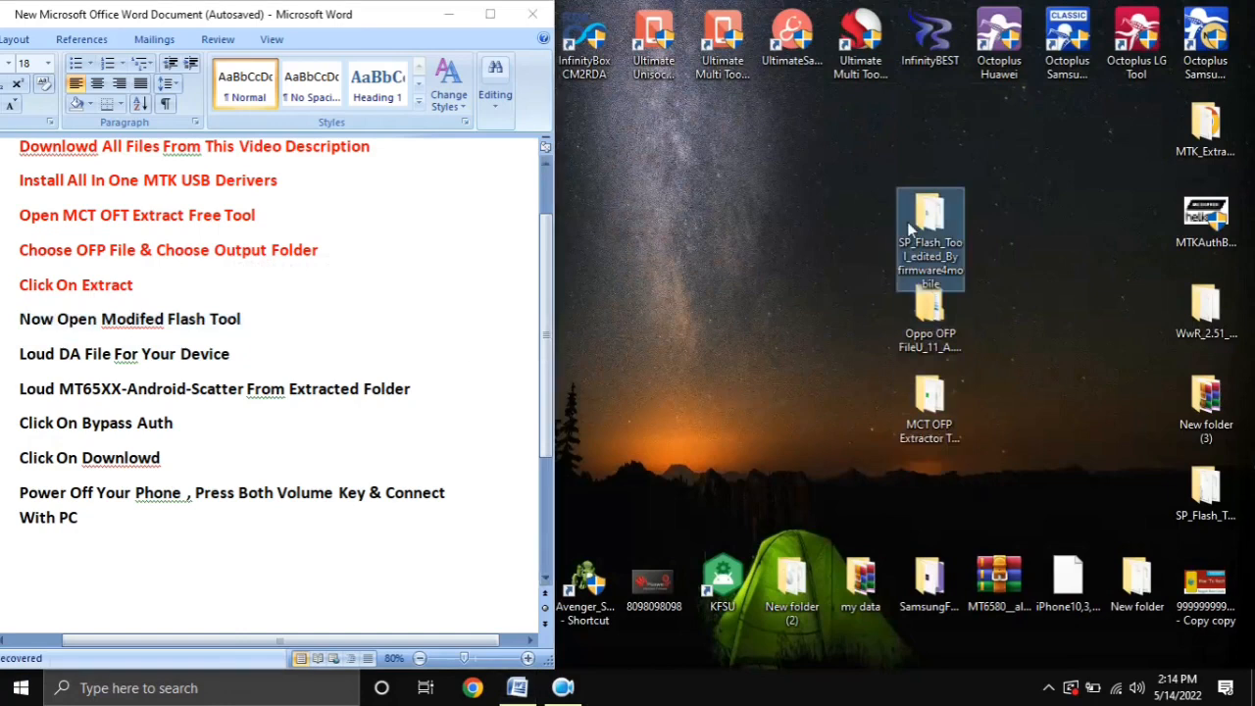
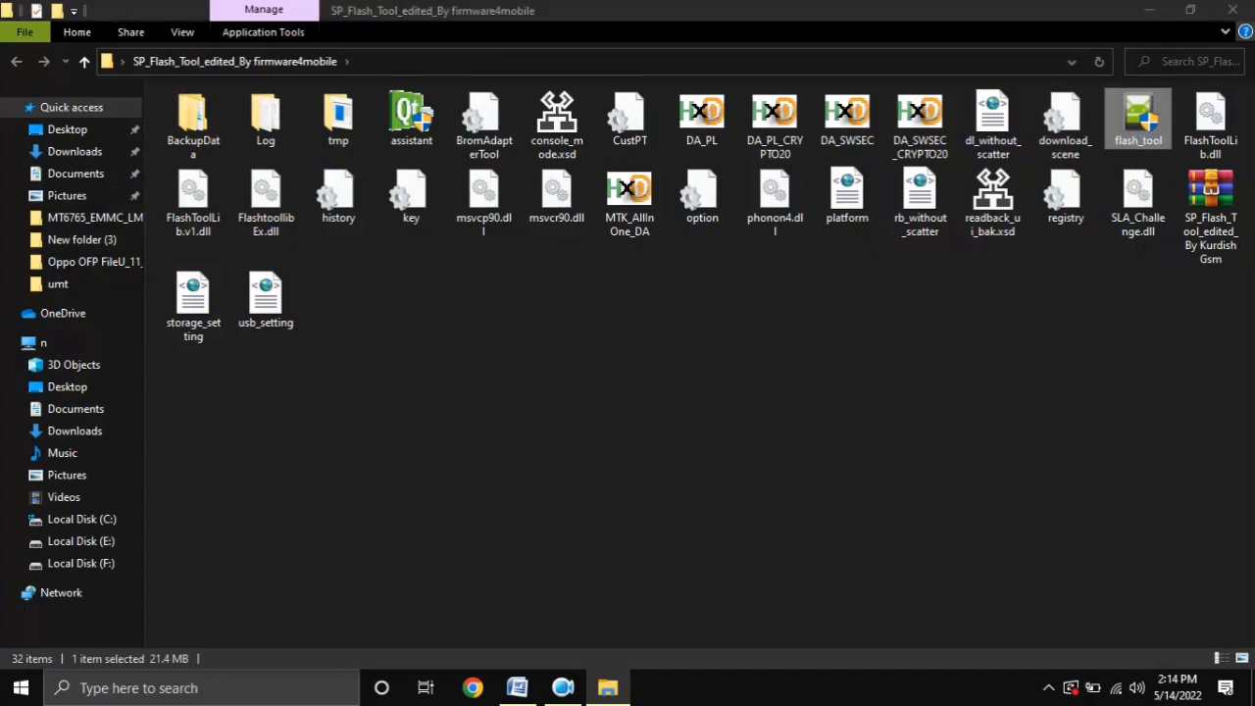
Close the SP_Flash_Tool_edited_By firmware4mobile folder window to return to the desktop and the instruction document
left_click(1232, 10)
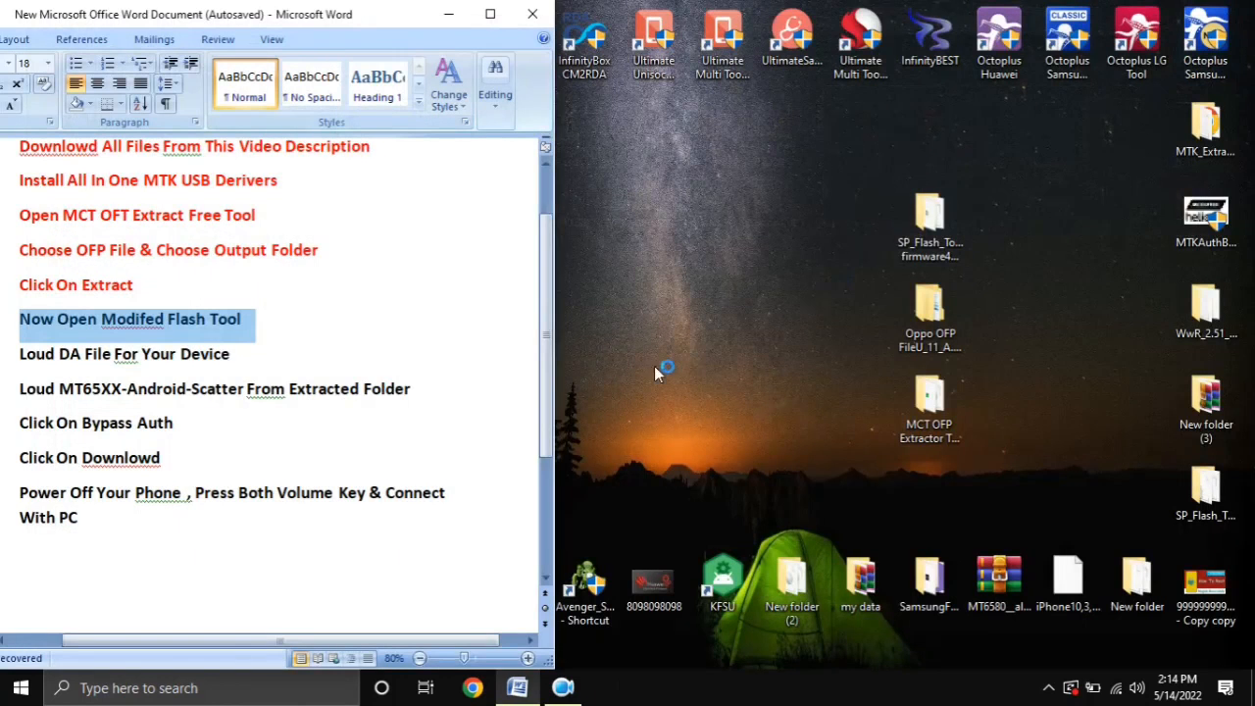
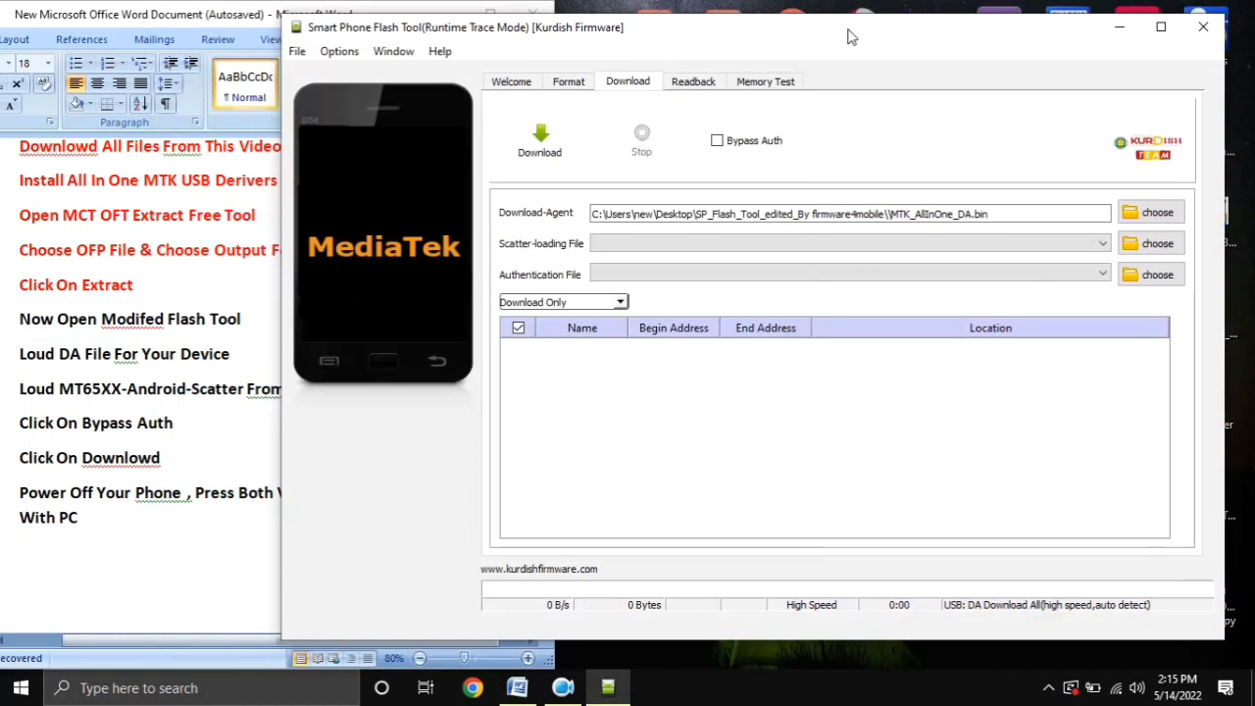
Shrink the "Now Open Modifed Flash Tool" line in the Word instructions to 12 pt
left_click(14, 326)
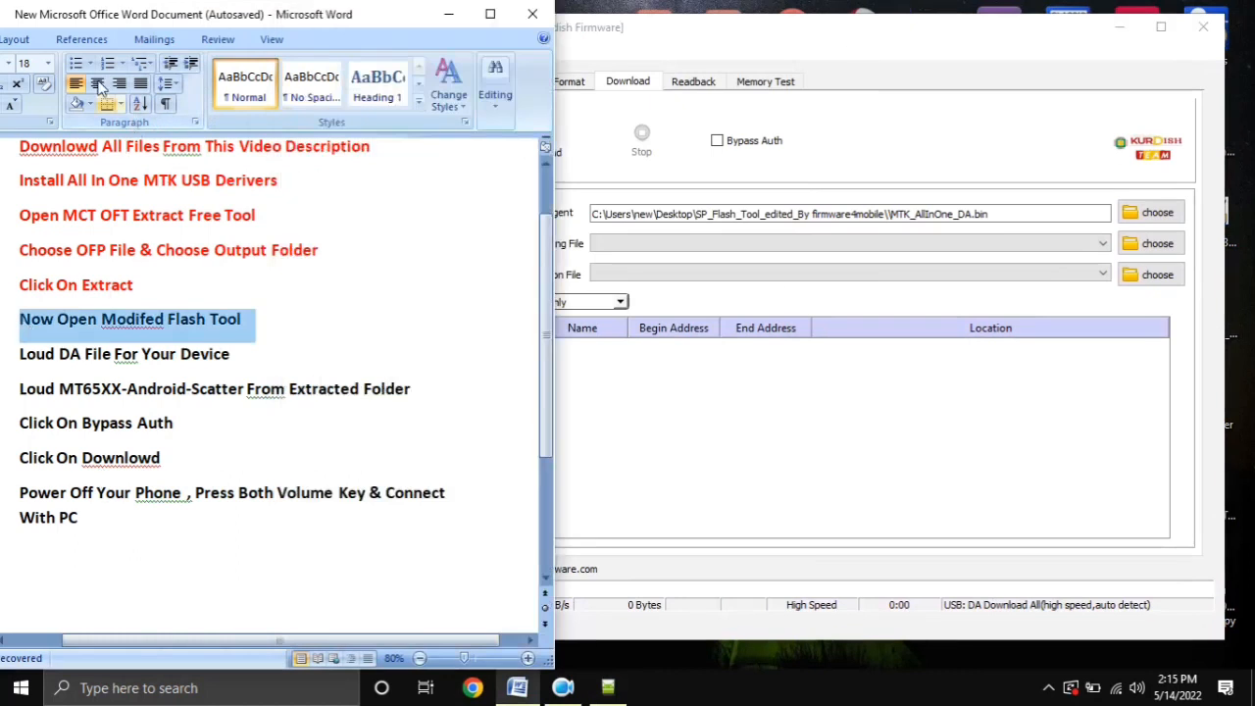
left_click_drag(60, 20, 98, 22)
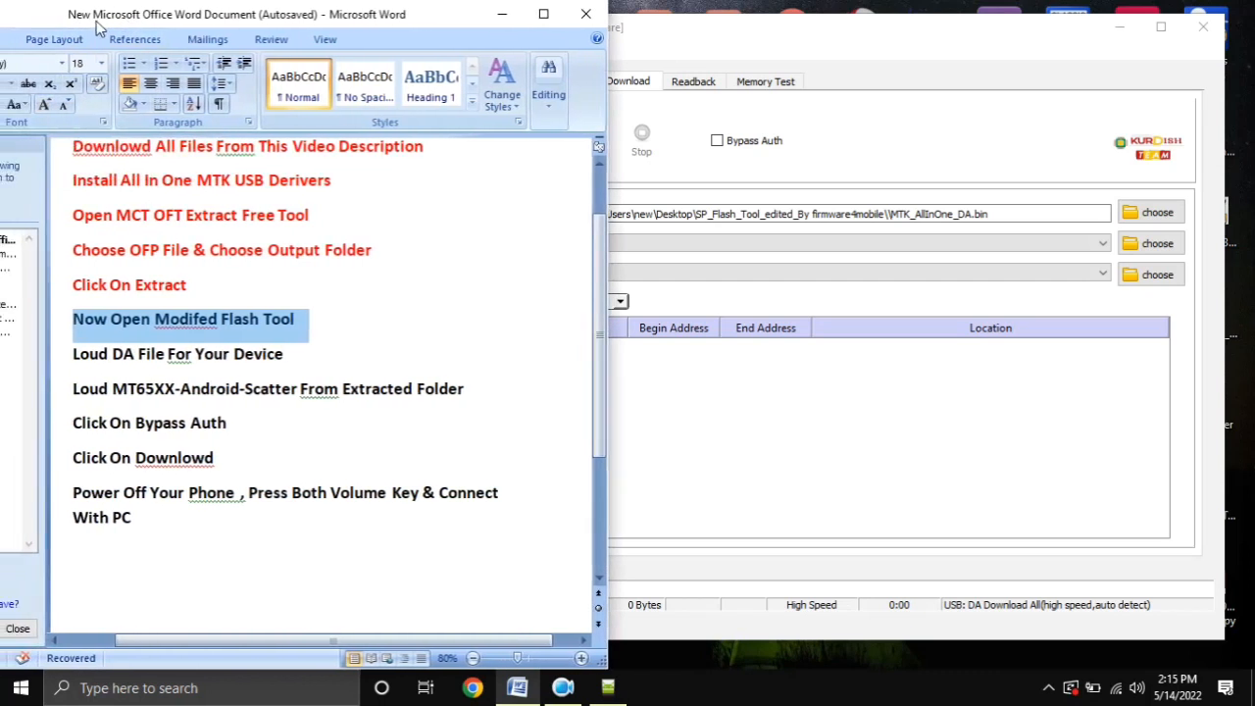
left_click(65, 105)
left_click(65, 105)
left_click(65, 105)
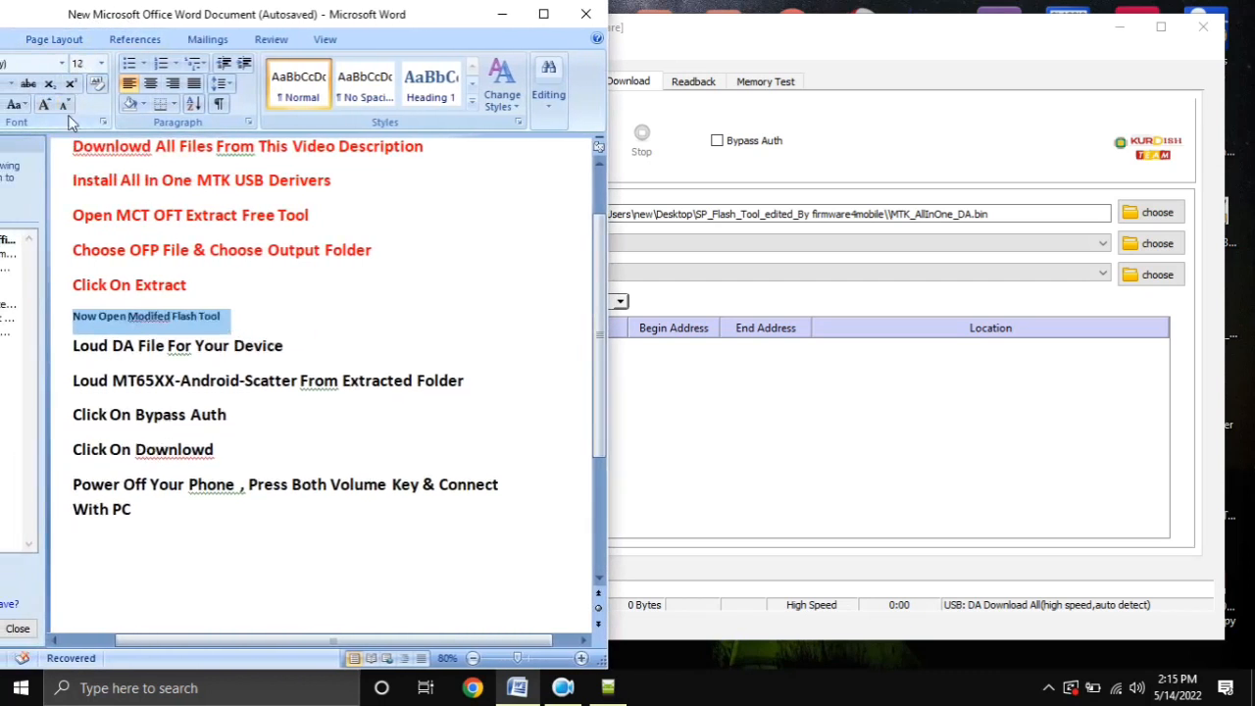
left_click(683, 57)
Highlight the DA file instruction, return to the flash tool and load MTK_AllInOne_DA as the Download-Agent file
left_click(56, 364)
left_click(61, 362)
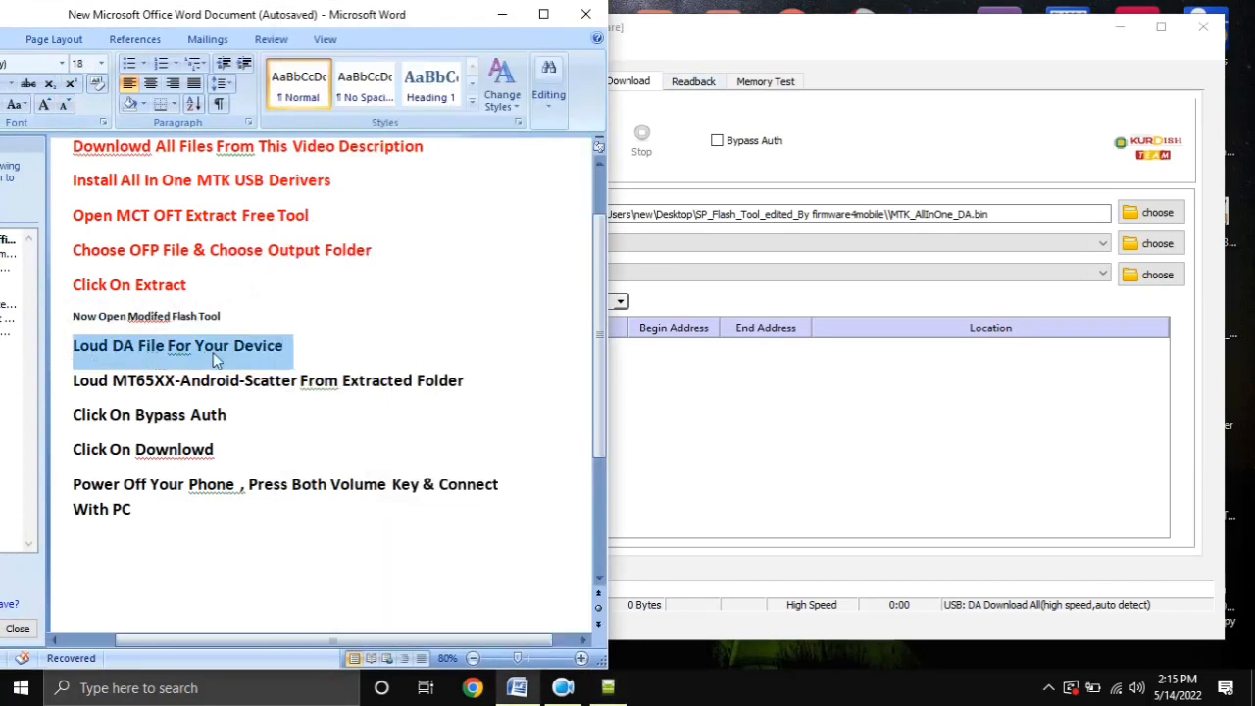
left_click(1054, 118)
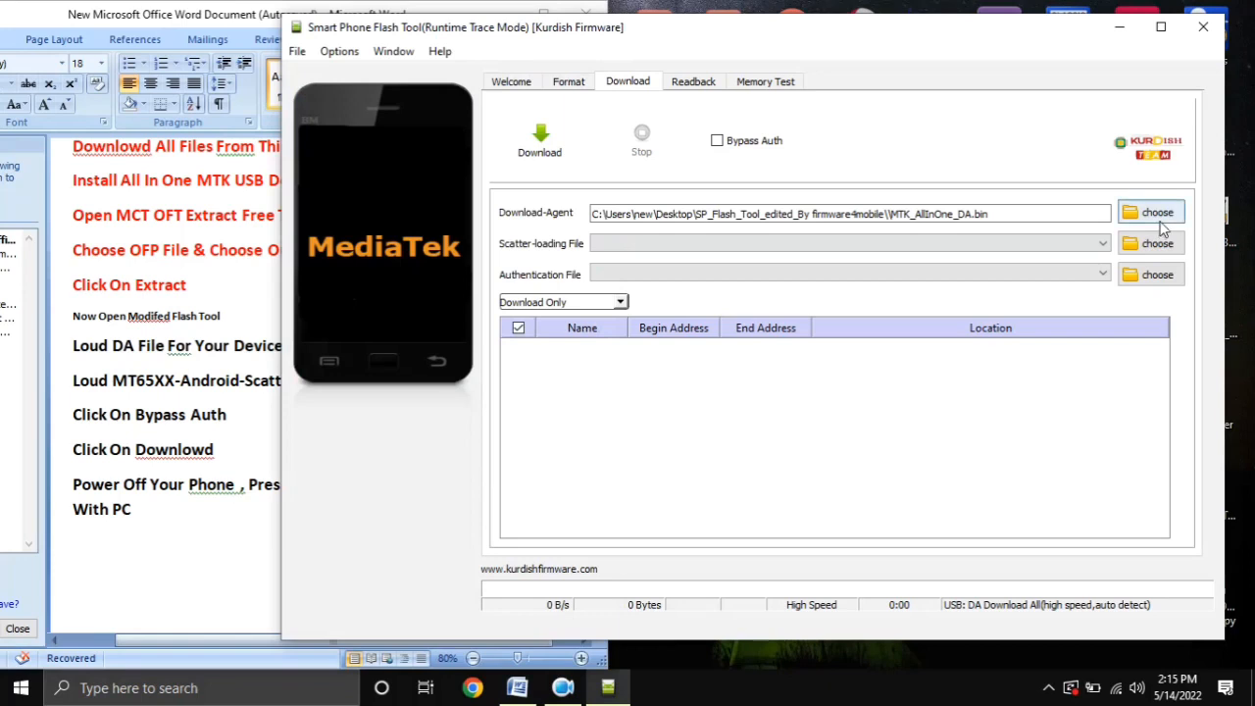
left_click(1159, 221)
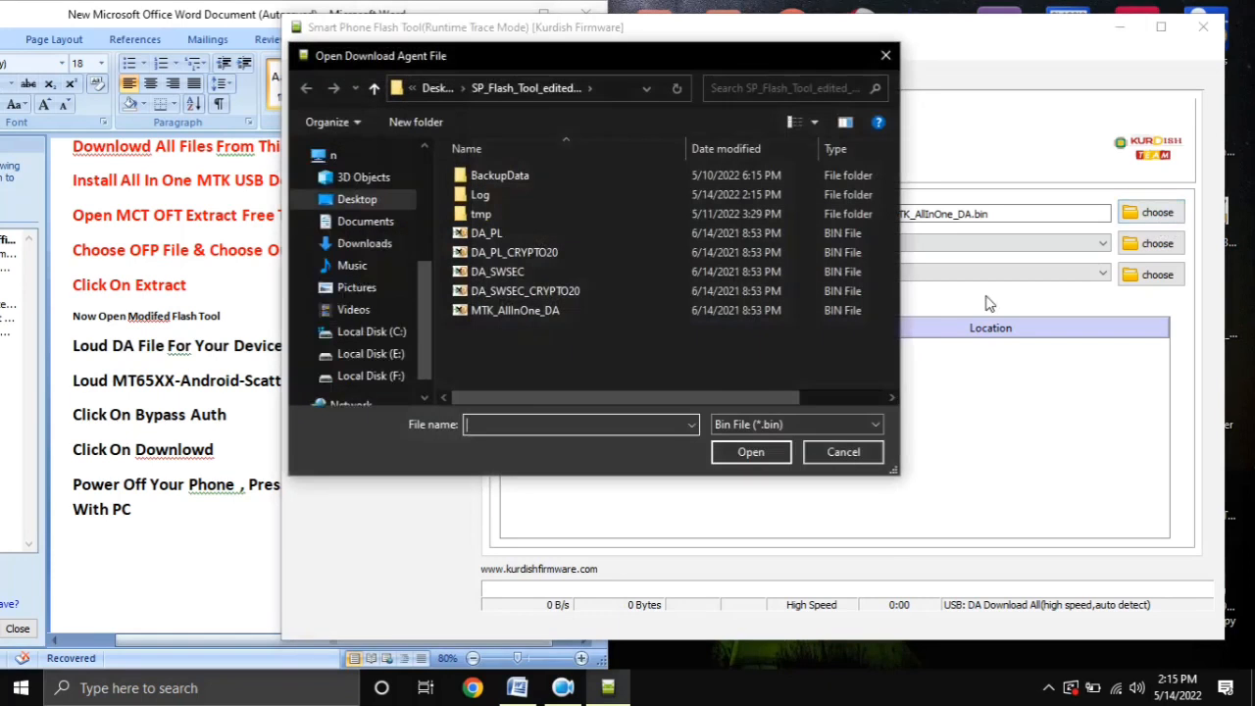
left_click(499, 312)
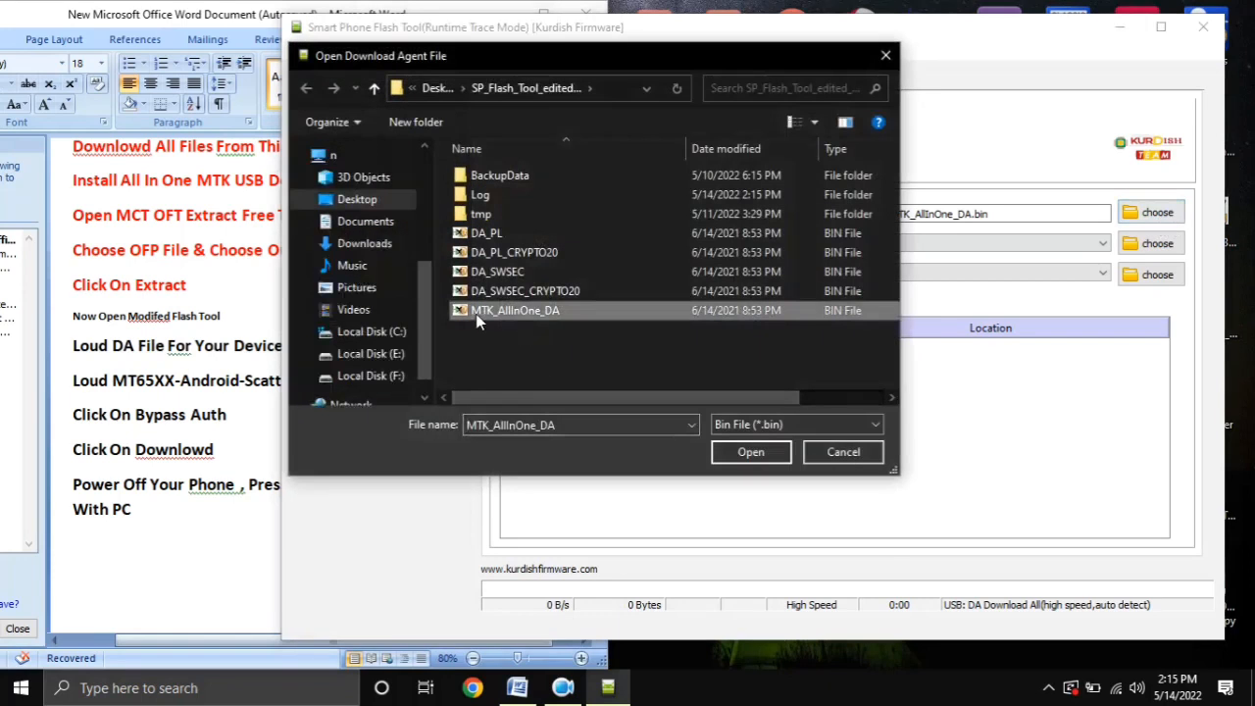
double_click(549, 315)
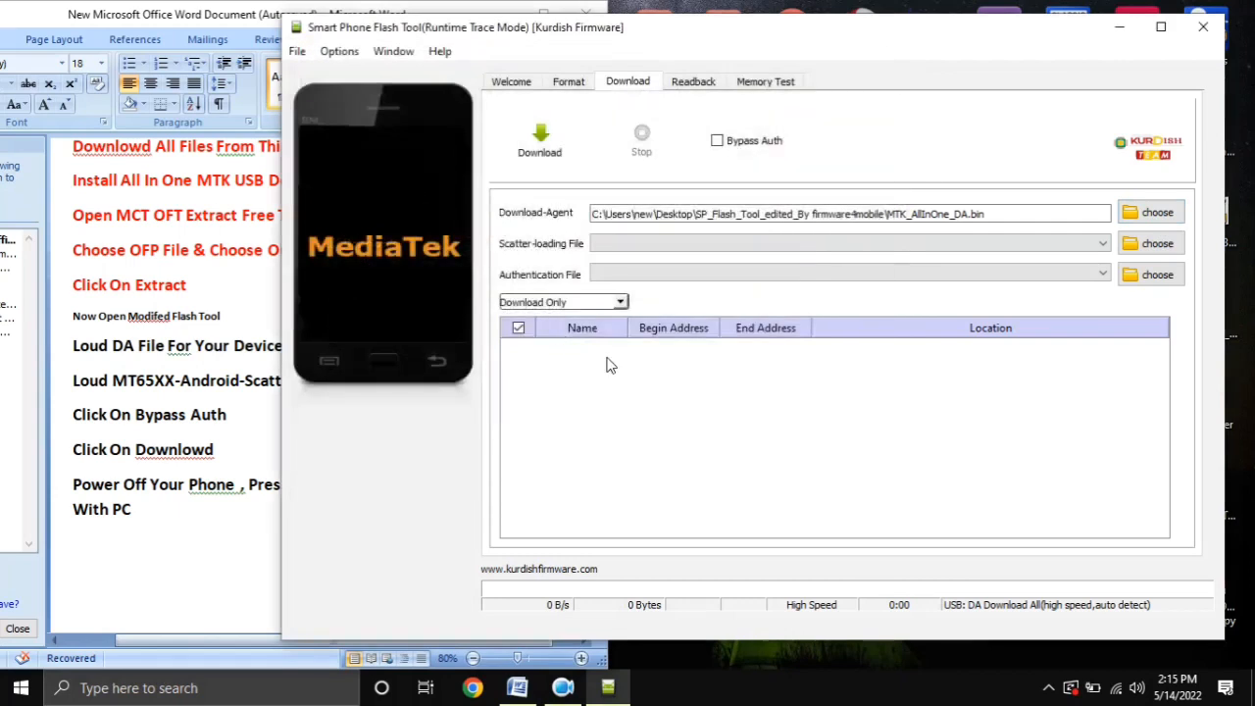
Colour the "Loud MT65XX-Android-Scatter From Extracted Folder" line red in the Word instructions
left_click(71, 386)
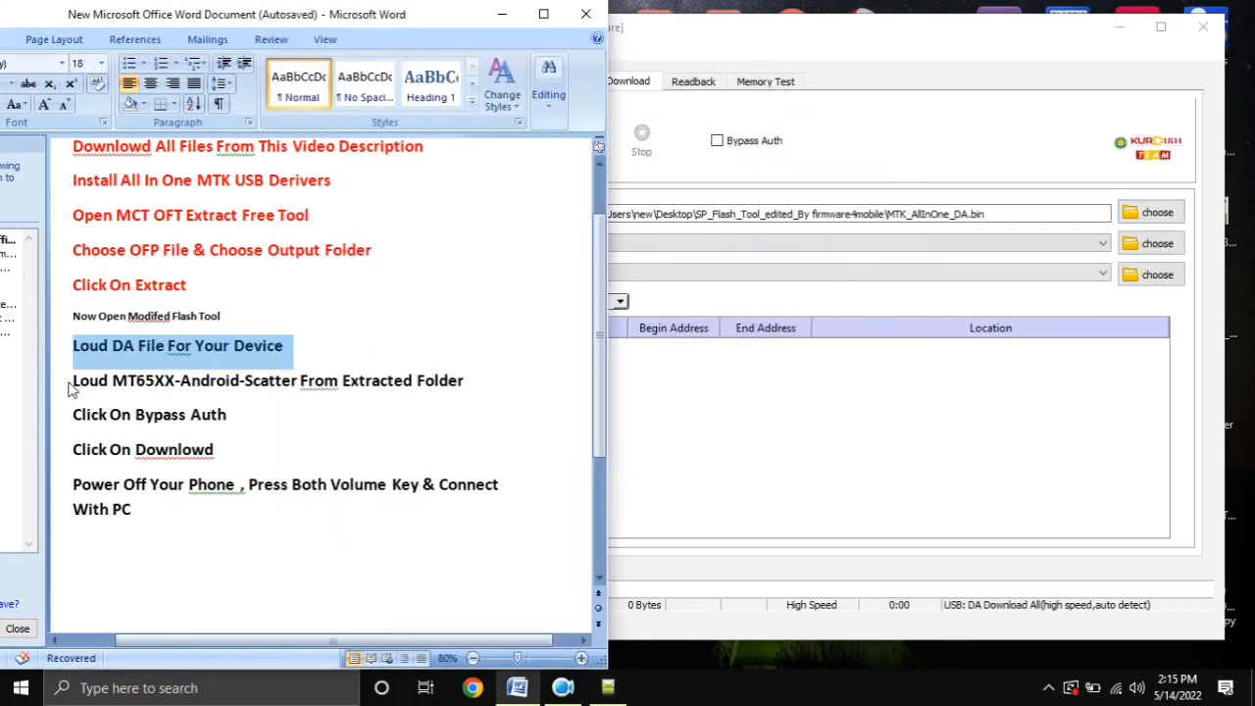
triple_click(71, 386)
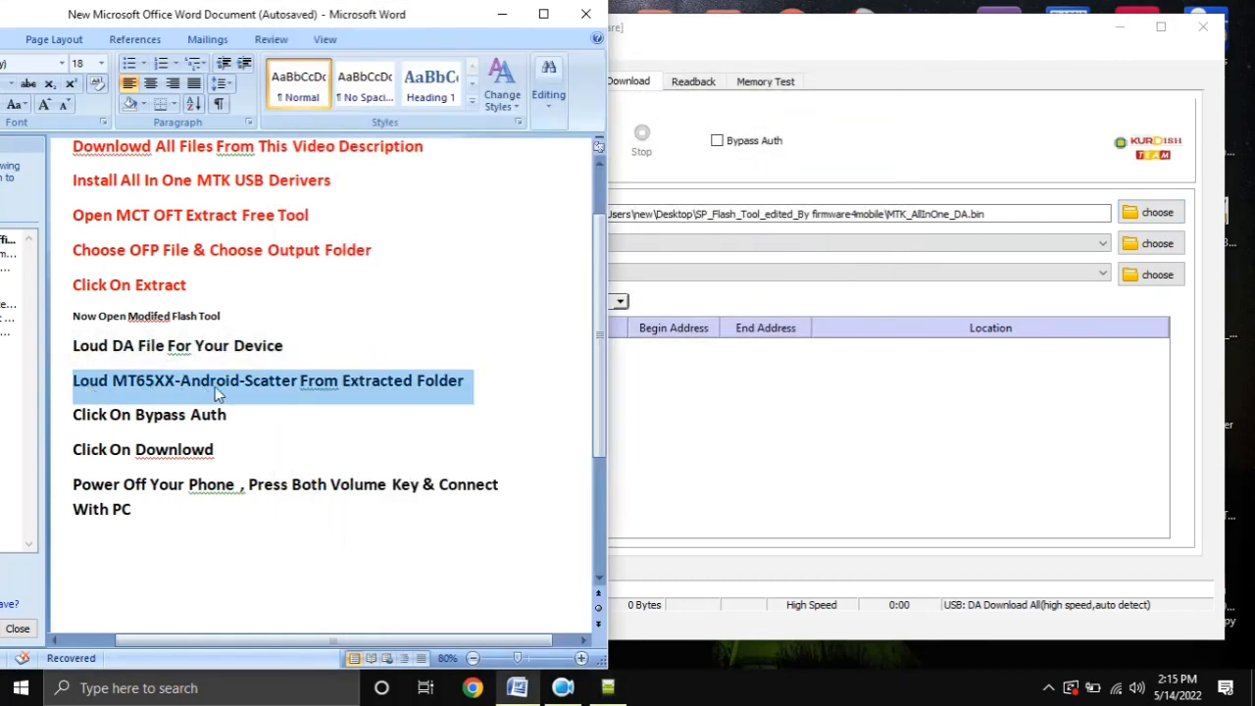
mouse_move(137, 357)
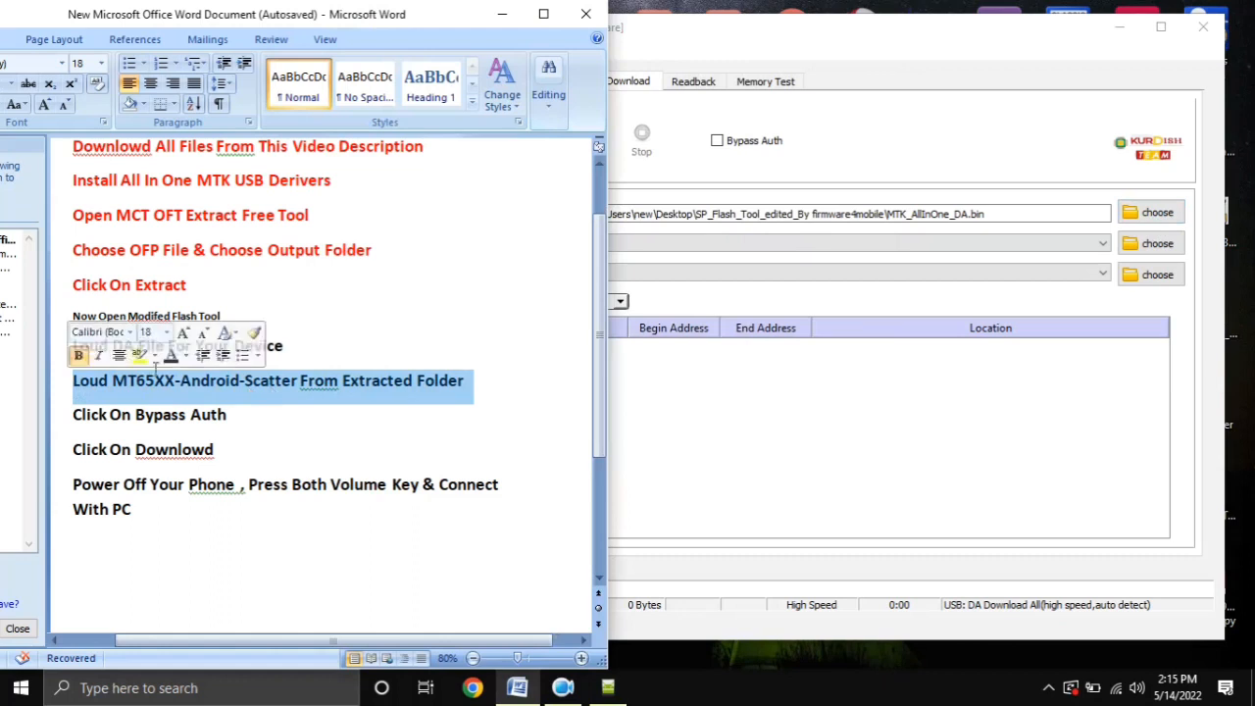
left_click(182, 358)
left_click(186, 517)
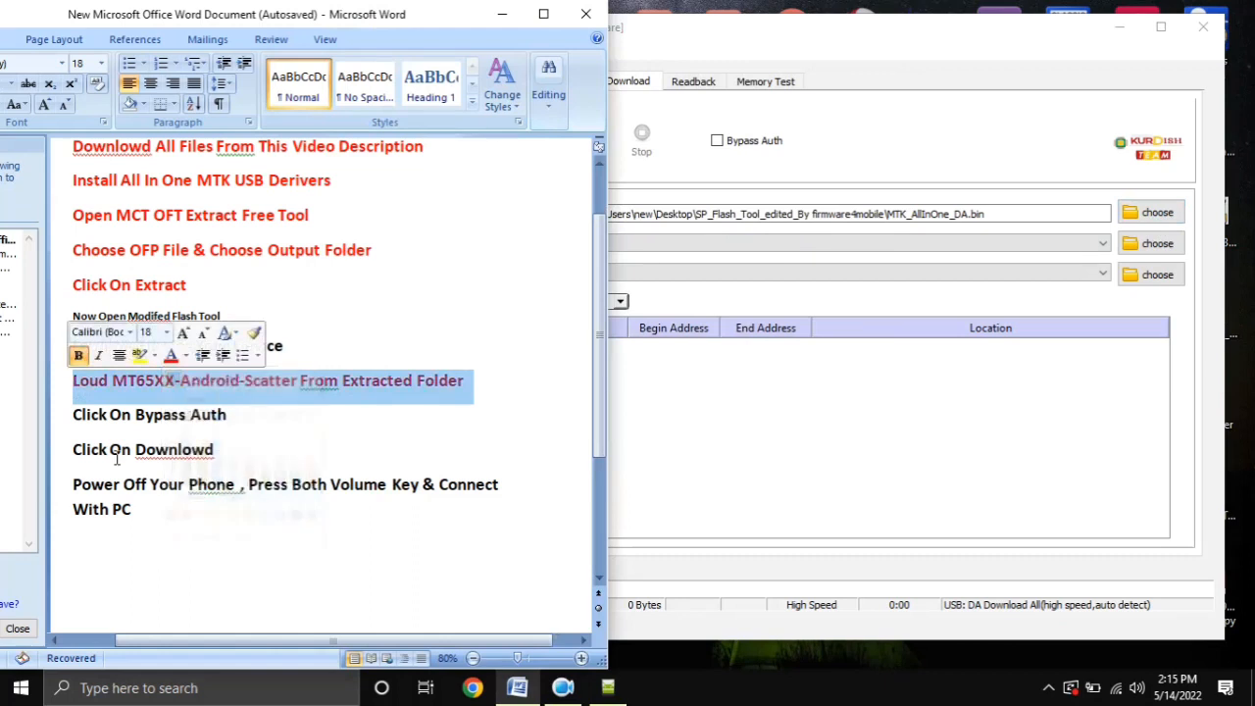
left_click_drag(71, 388, 450, 391)
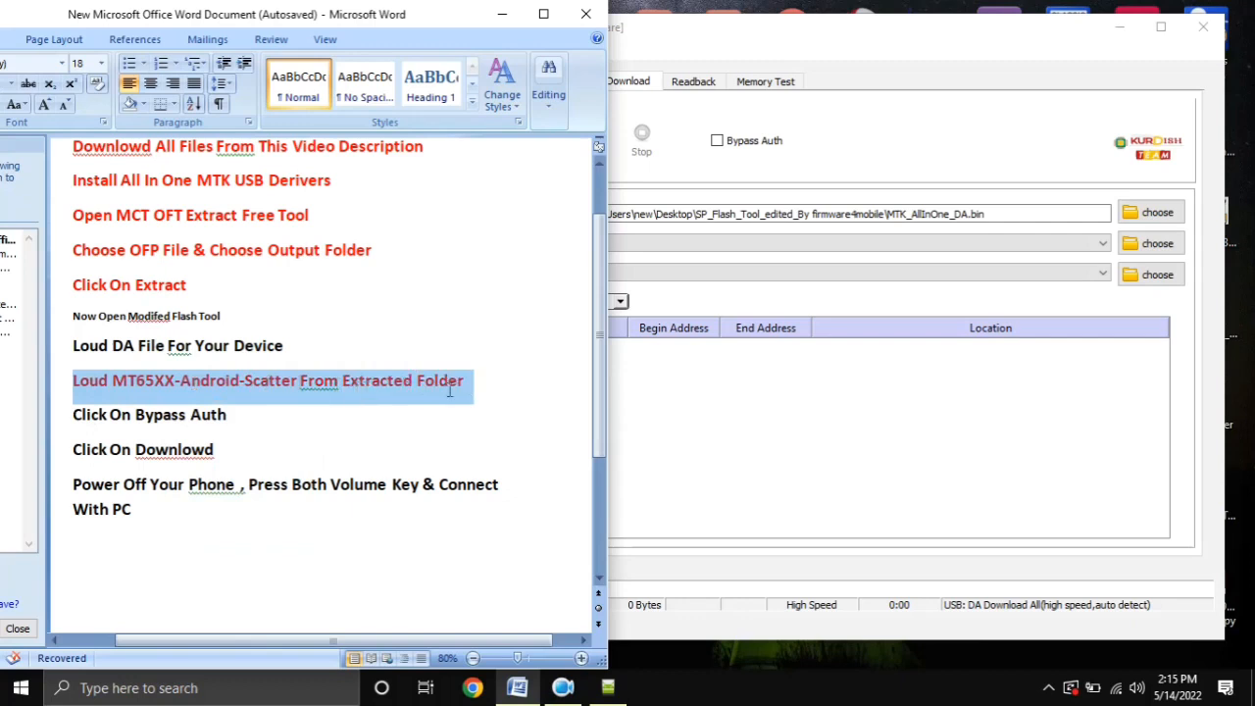
left_click(493, 399)
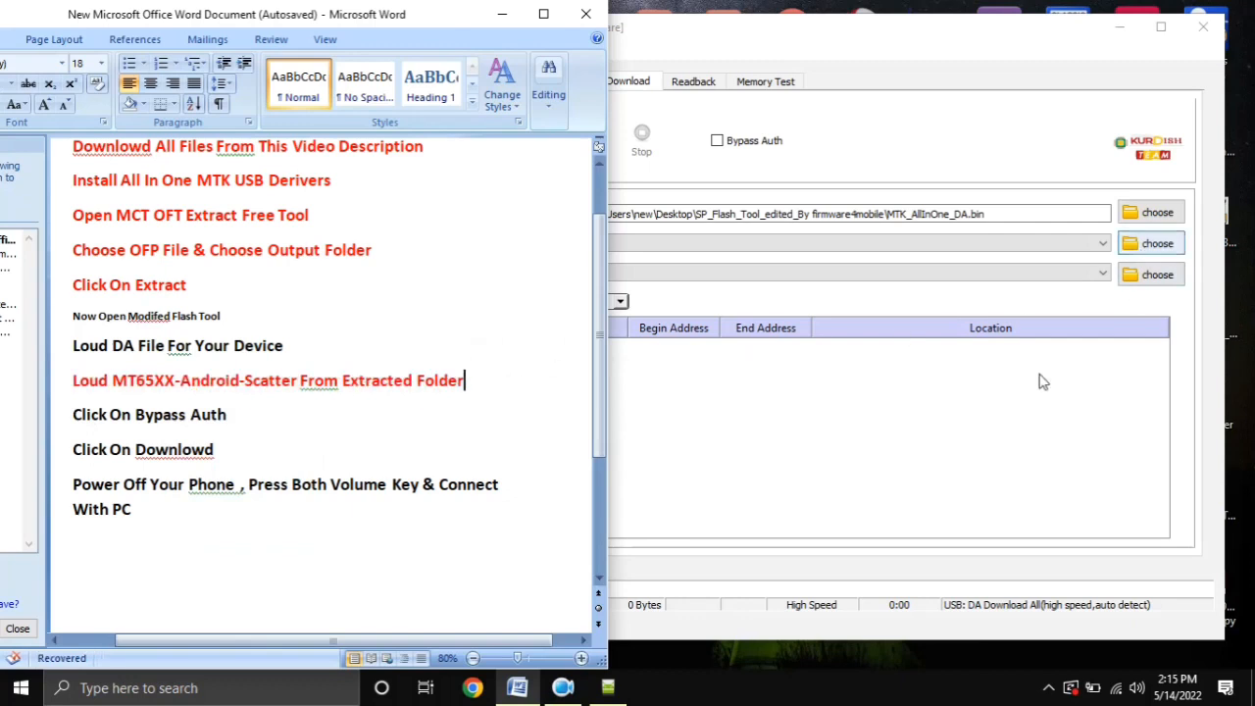
Load MT6765_Android_scatter from the Extract Rom folder inside the desktop's Oppo OFP folder as the flash tool's scatter-loading file
left_click(1145, 276)
left_click(1152, 243)
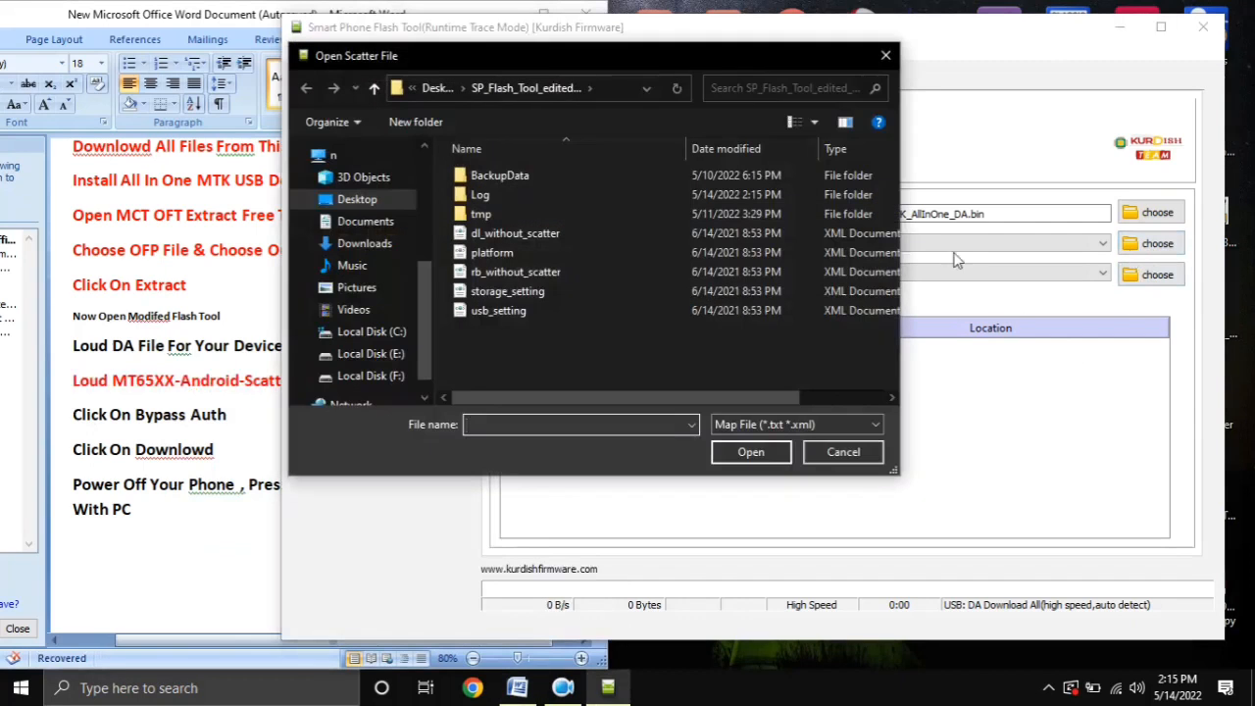
left_click(364, 207)
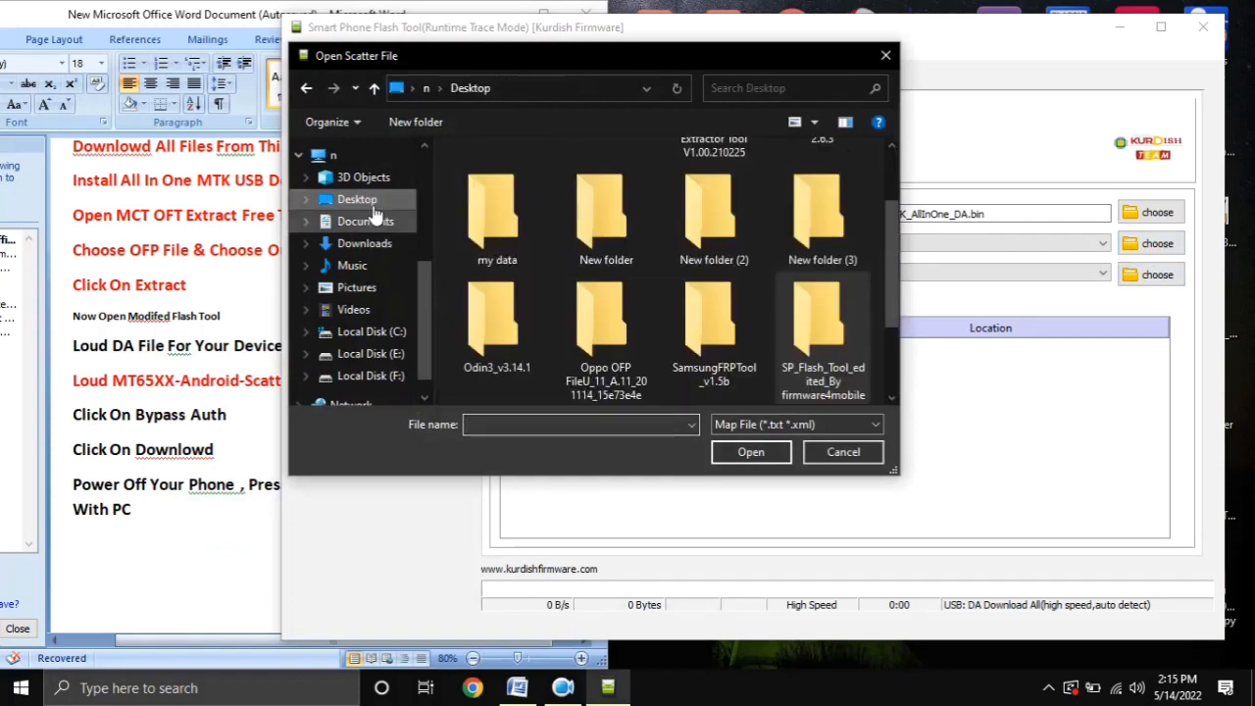
left_click_drag(885, 227, 886, 260)
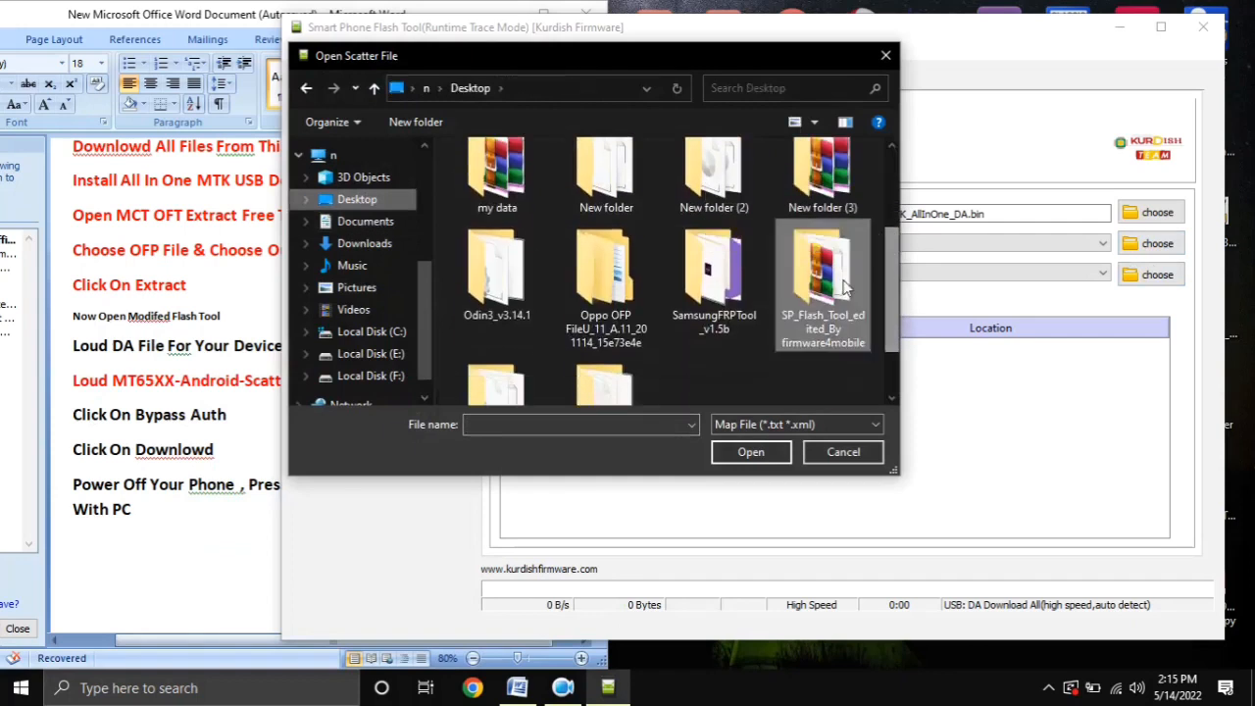
double_click(607, 316)
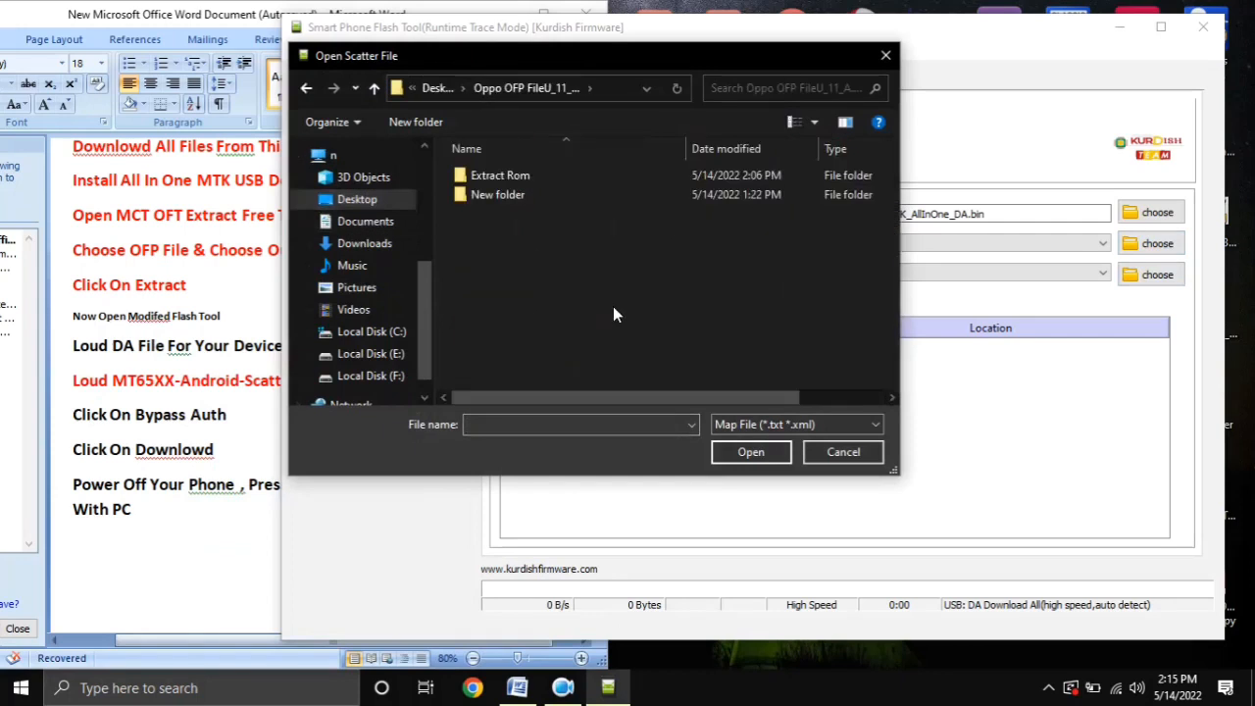
right_click(534, 250)
mouse_move(554, 252)
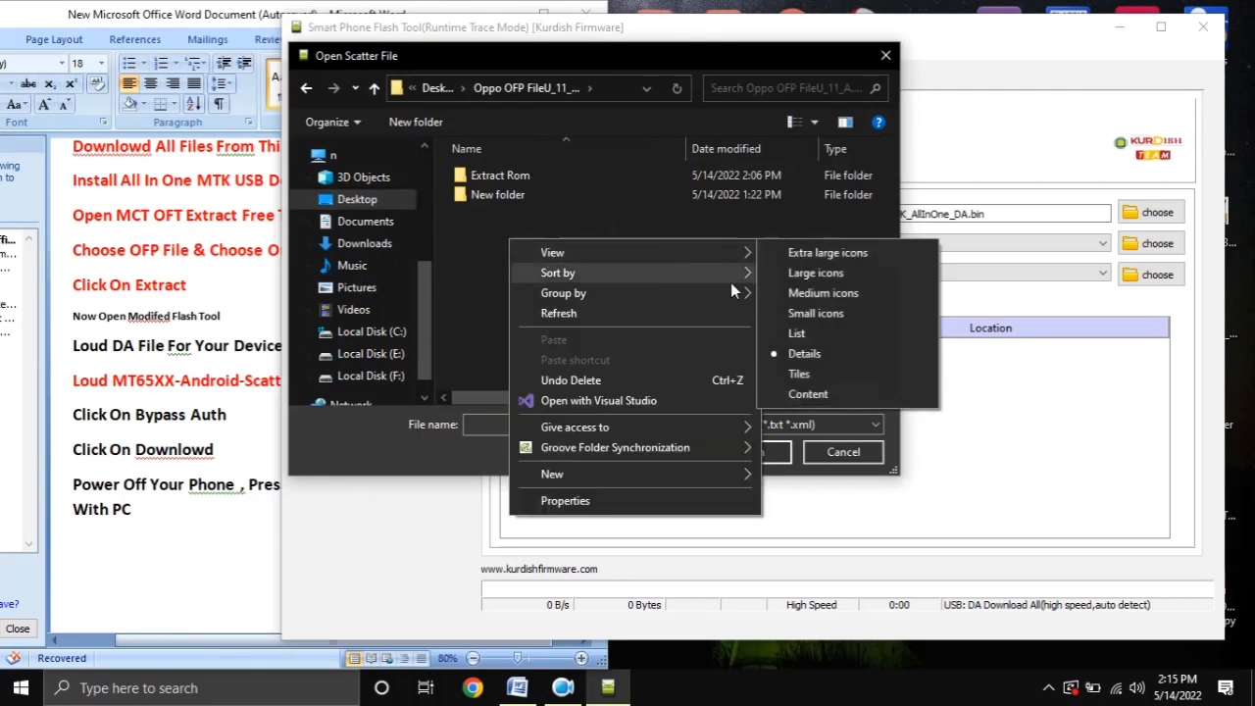
left_click(796, 271)
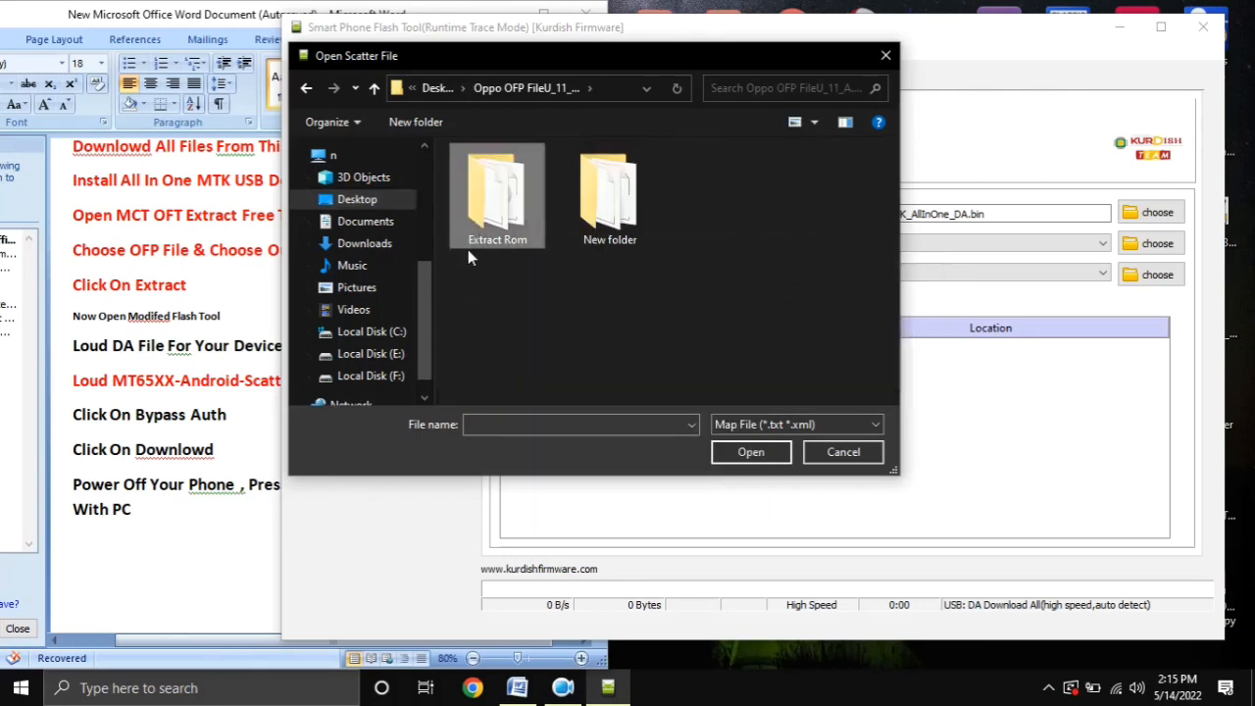
double_click(495, 211)
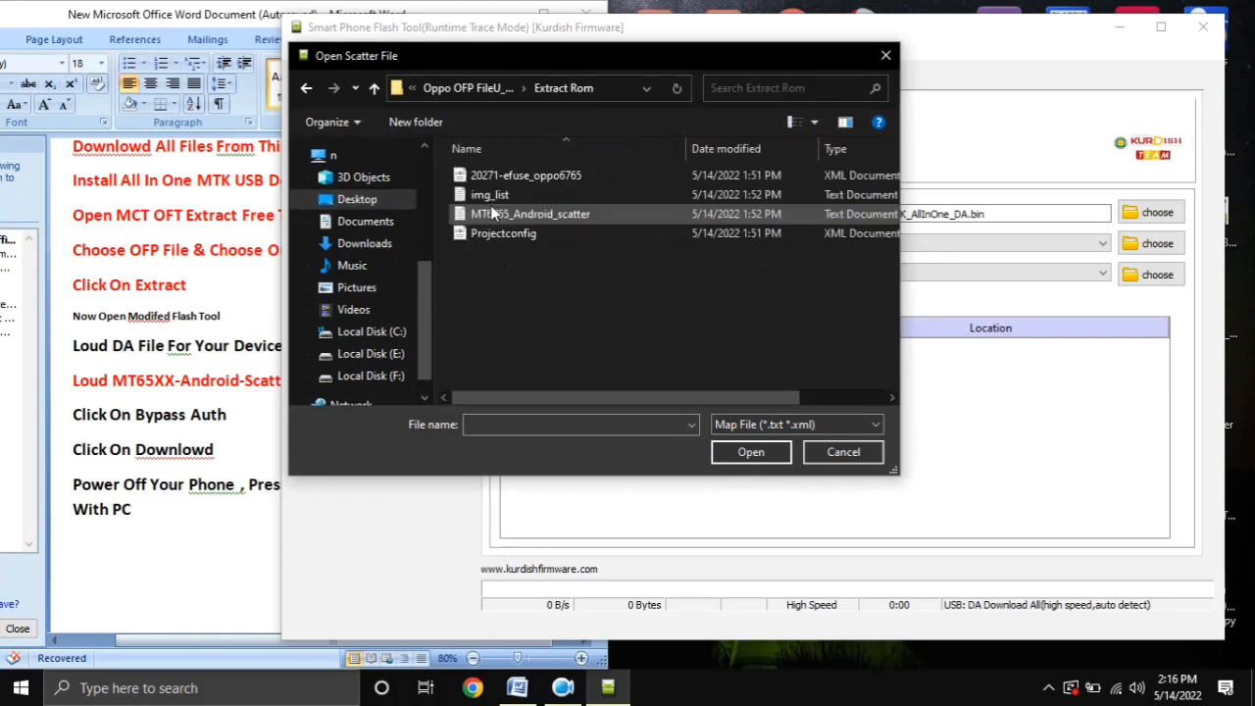
left_click(550, 220)
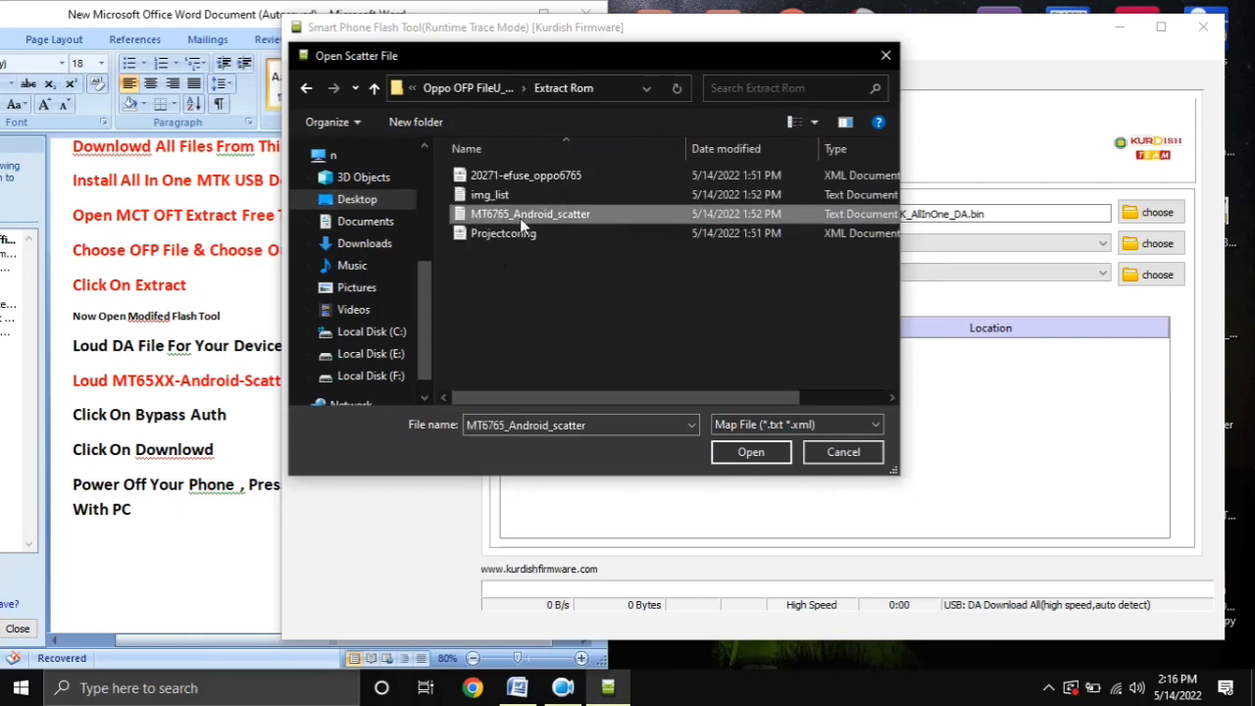
double_click(513, 216)
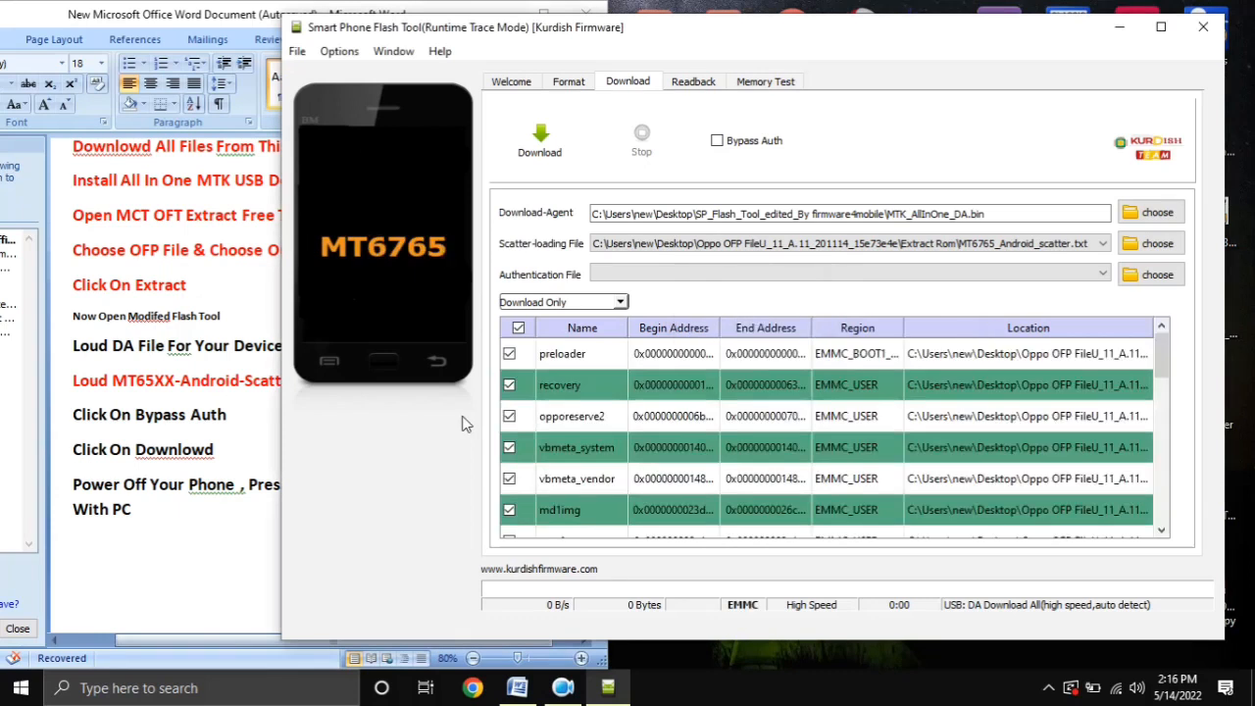
Review the loaded partition list and set the flash mode to Firmware Upgrade
scroll(617, 436, "down", 5)
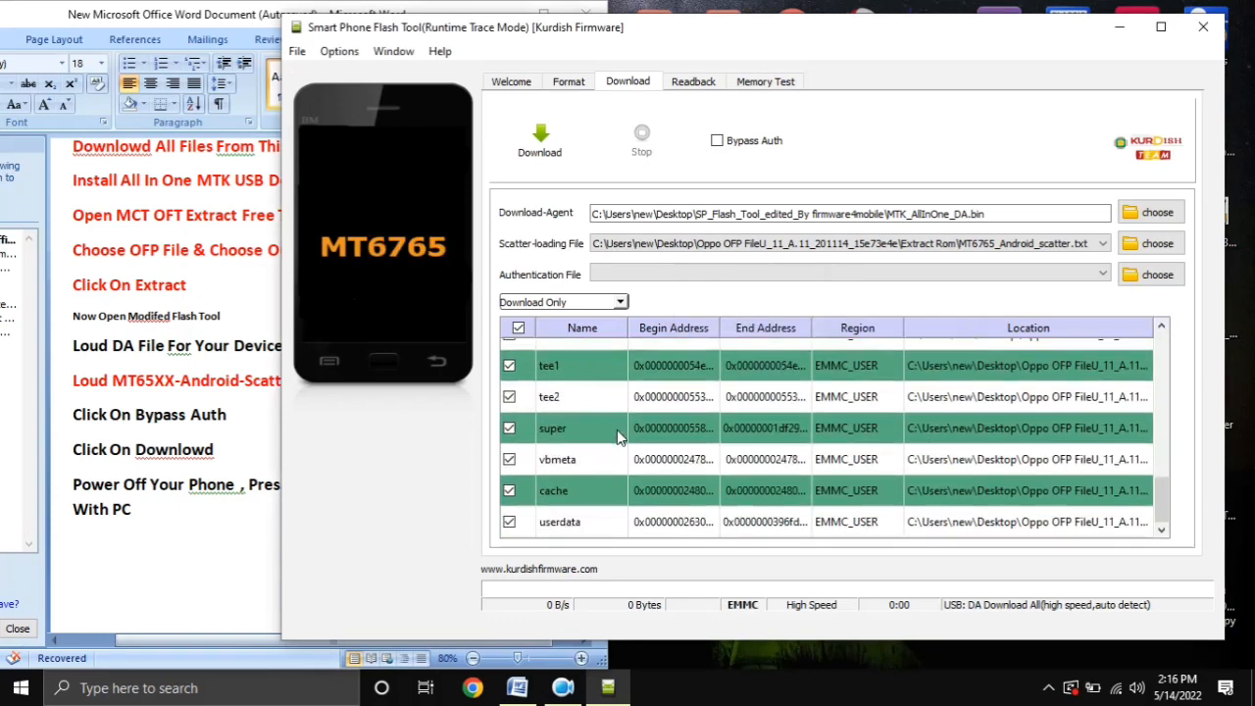
scroll(617, 437, "up", 5)
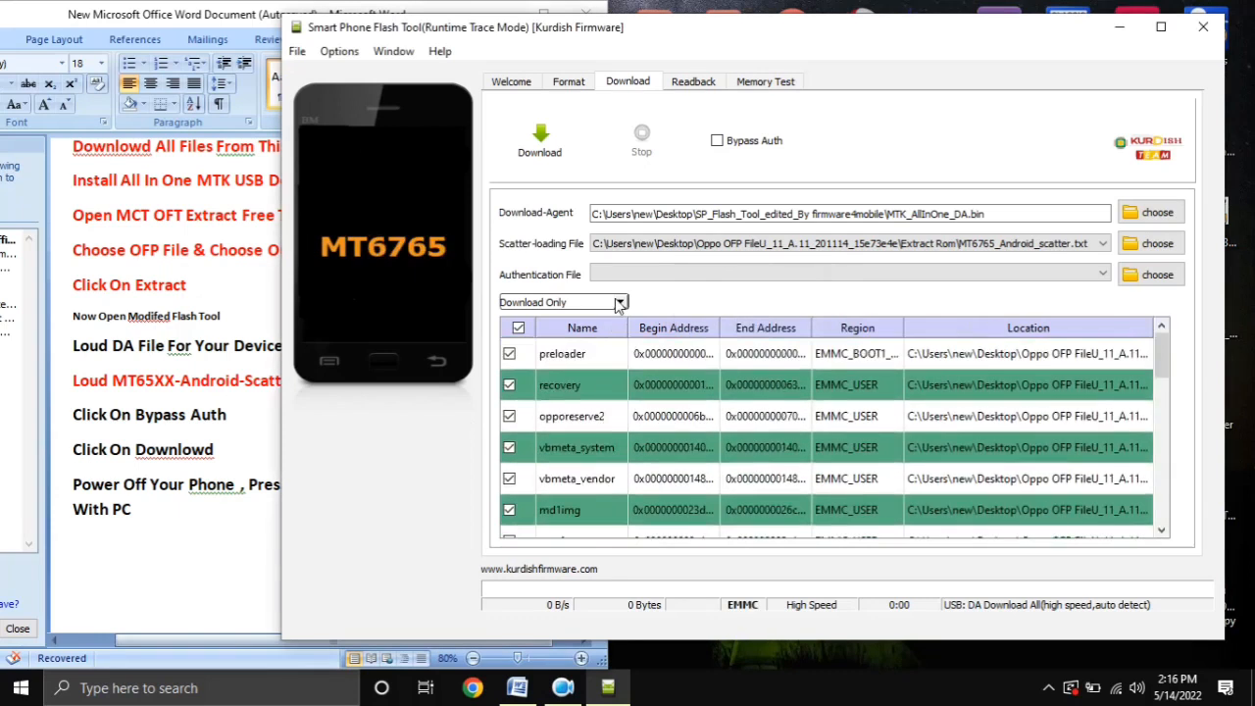
left_click(617, 303)
left_click(593, 324)
Highlight the "Click On Bypass Auth" instruction in the Word document and enable Bypass Auth in the flash tool
left_click(155, 545)
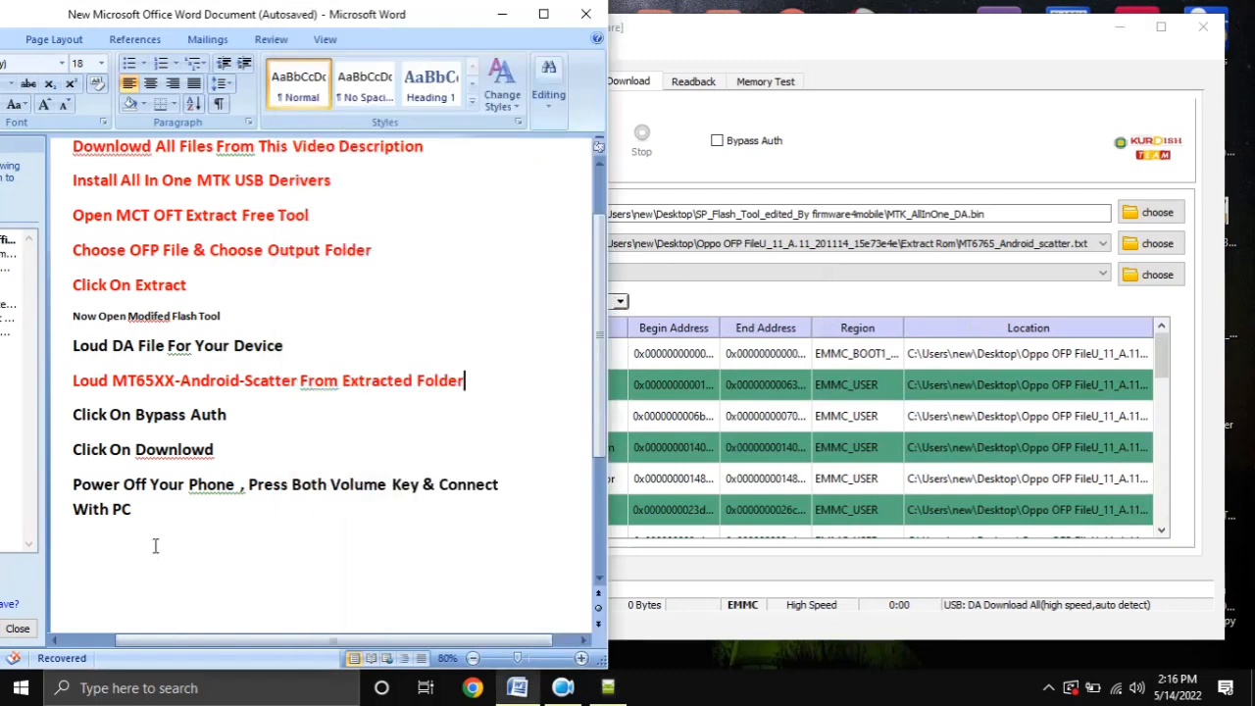
left_click(76, 424)
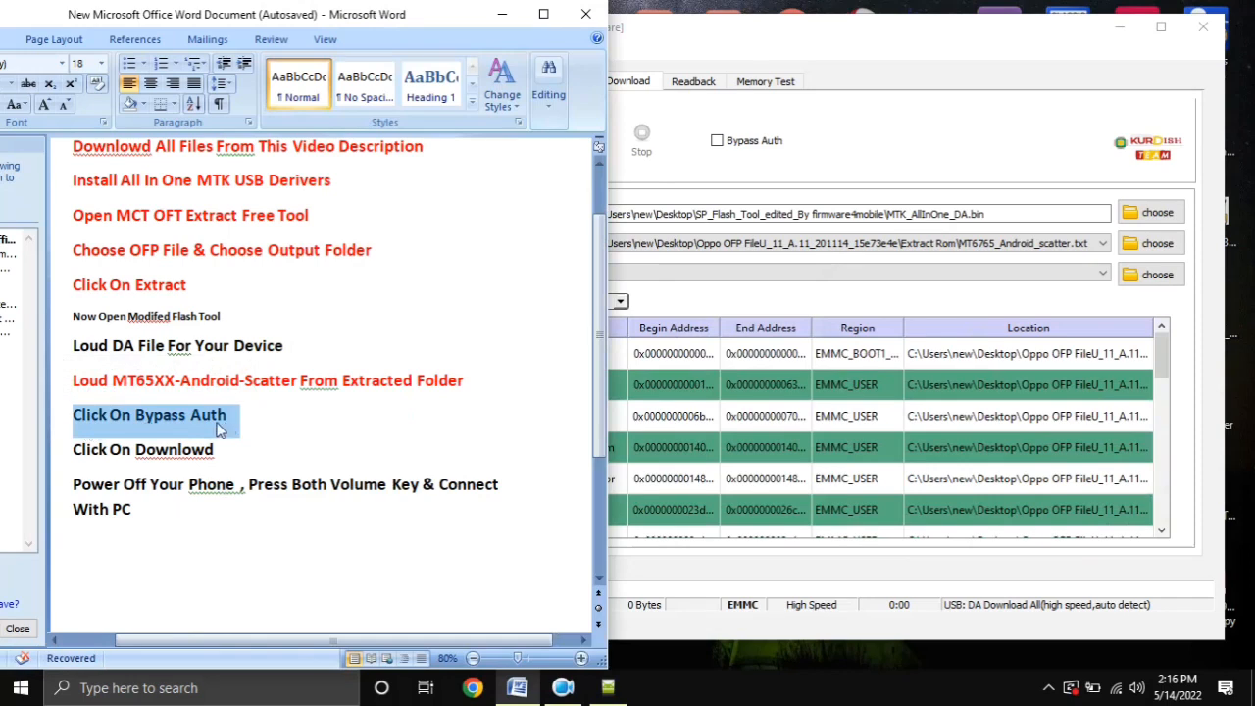
left_click(771, 180)
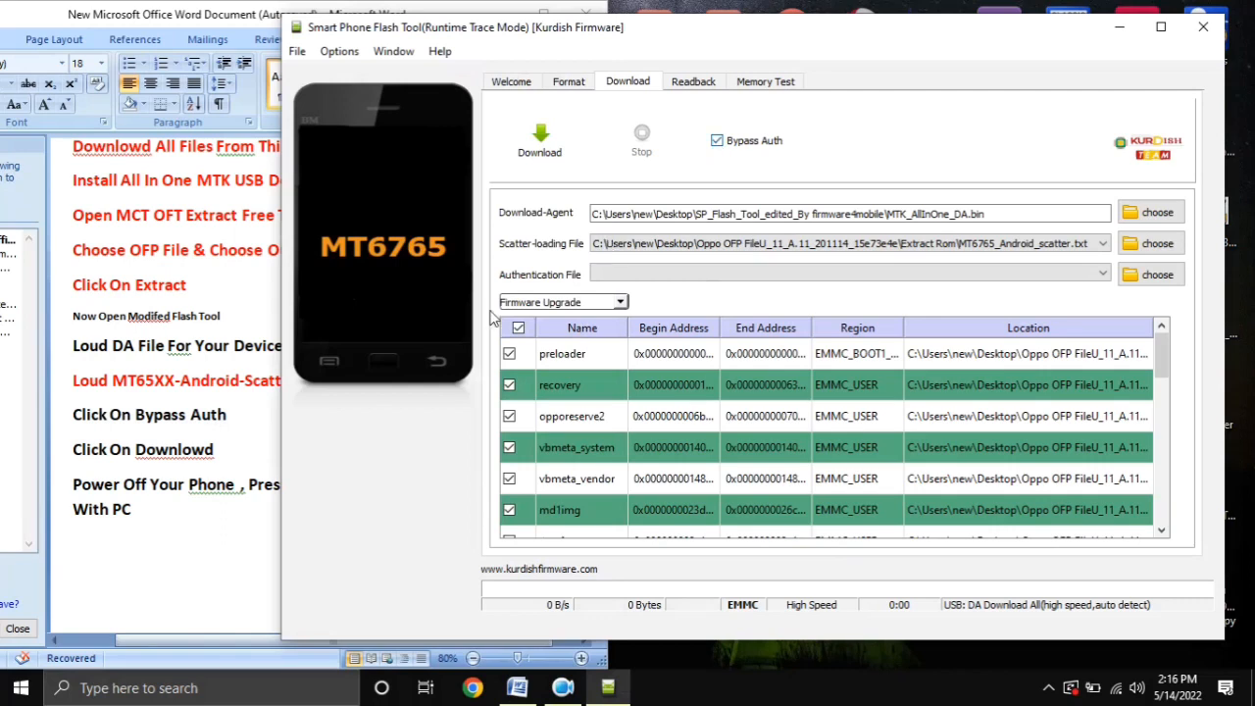
Highlight the "Click On Downlowd" line and the final phone connection instruction in Word, checking the flash tool's Download command in between
key("alt+Tab")
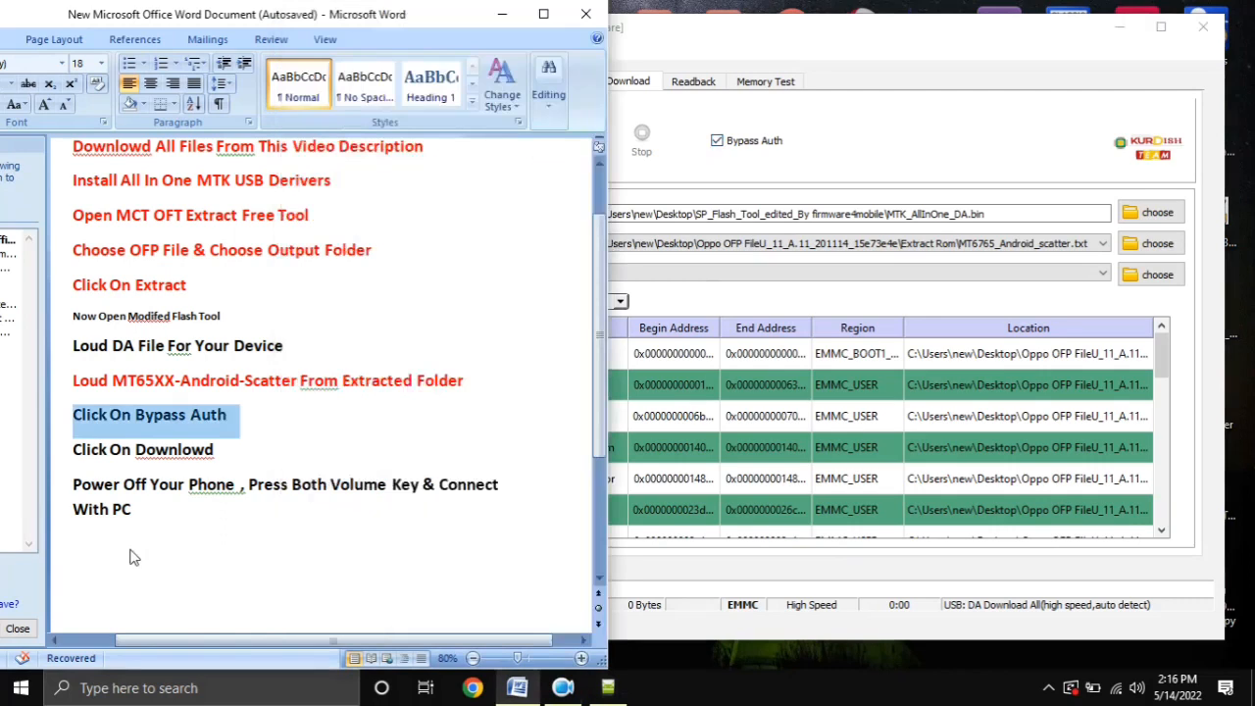
left_click(59, 456)
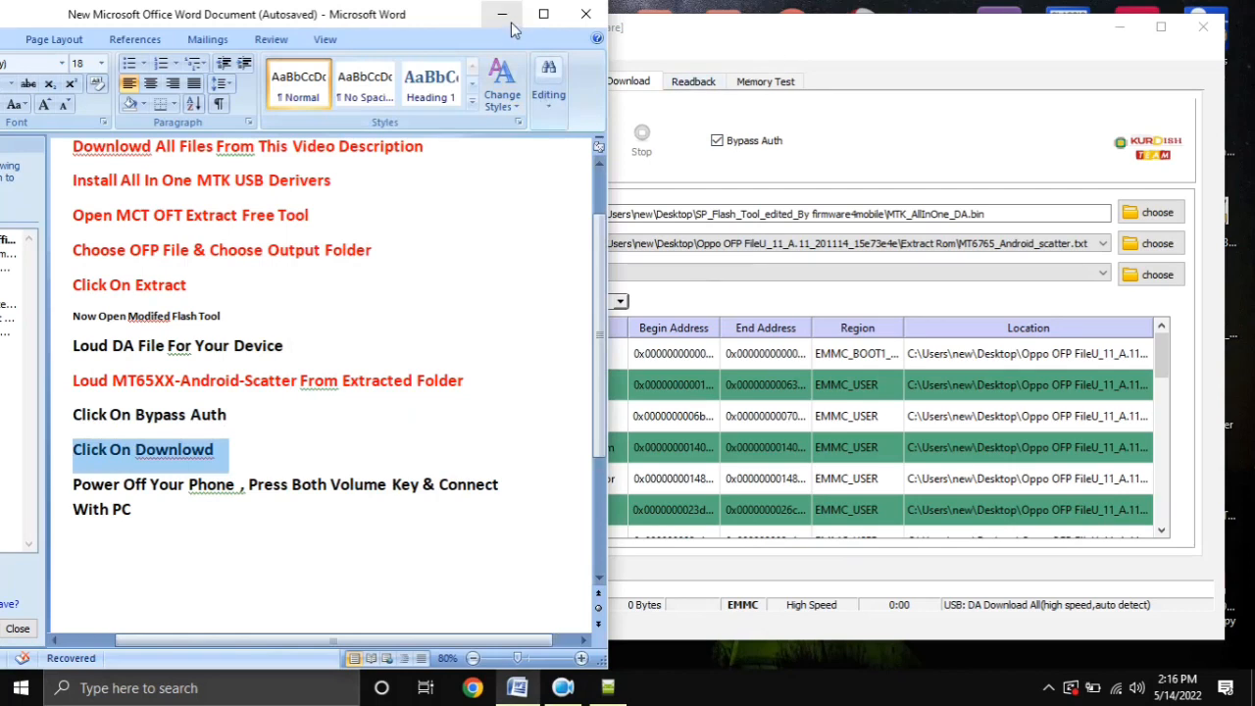
left_click_drag(415, 32, 395, 24)
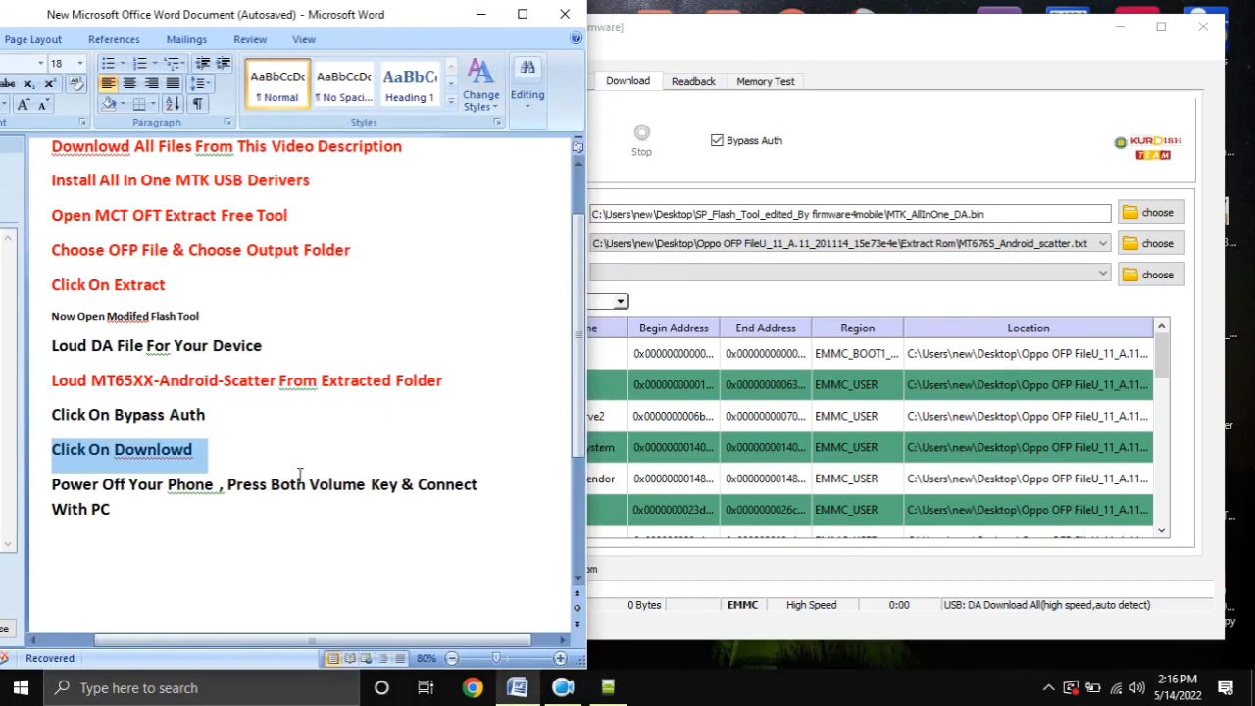
left_click(681, 175)
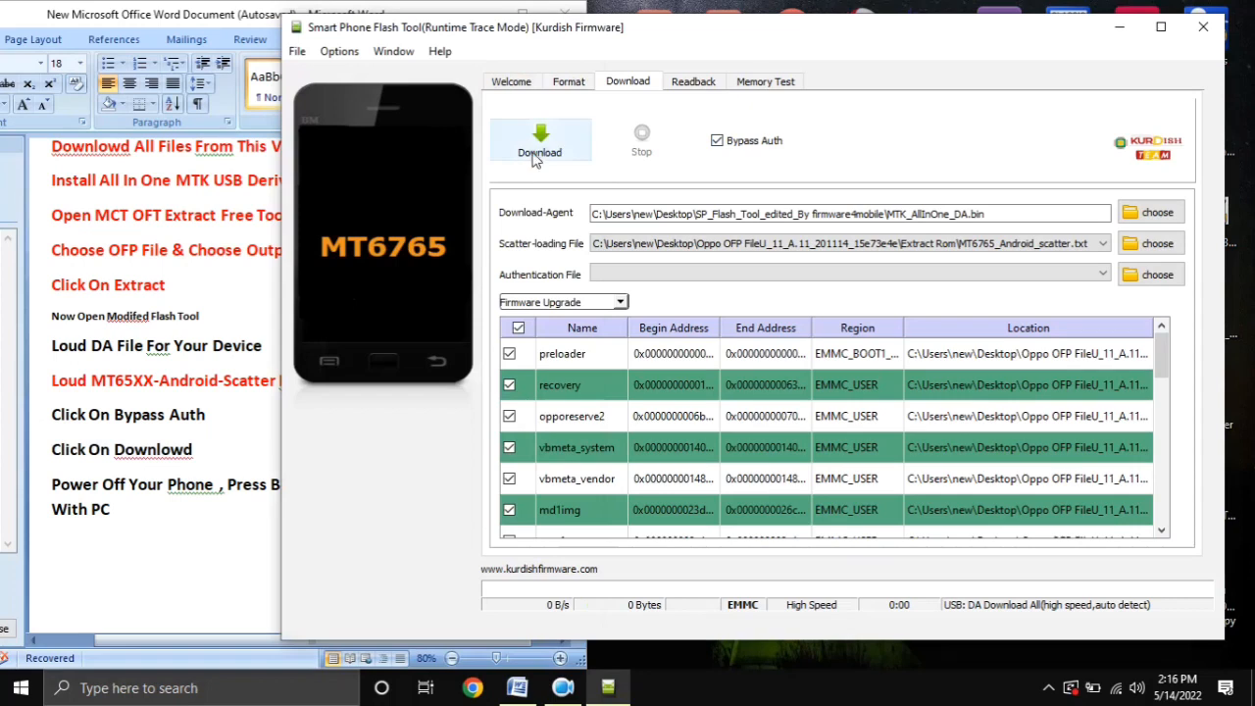
left_click(89, 528)
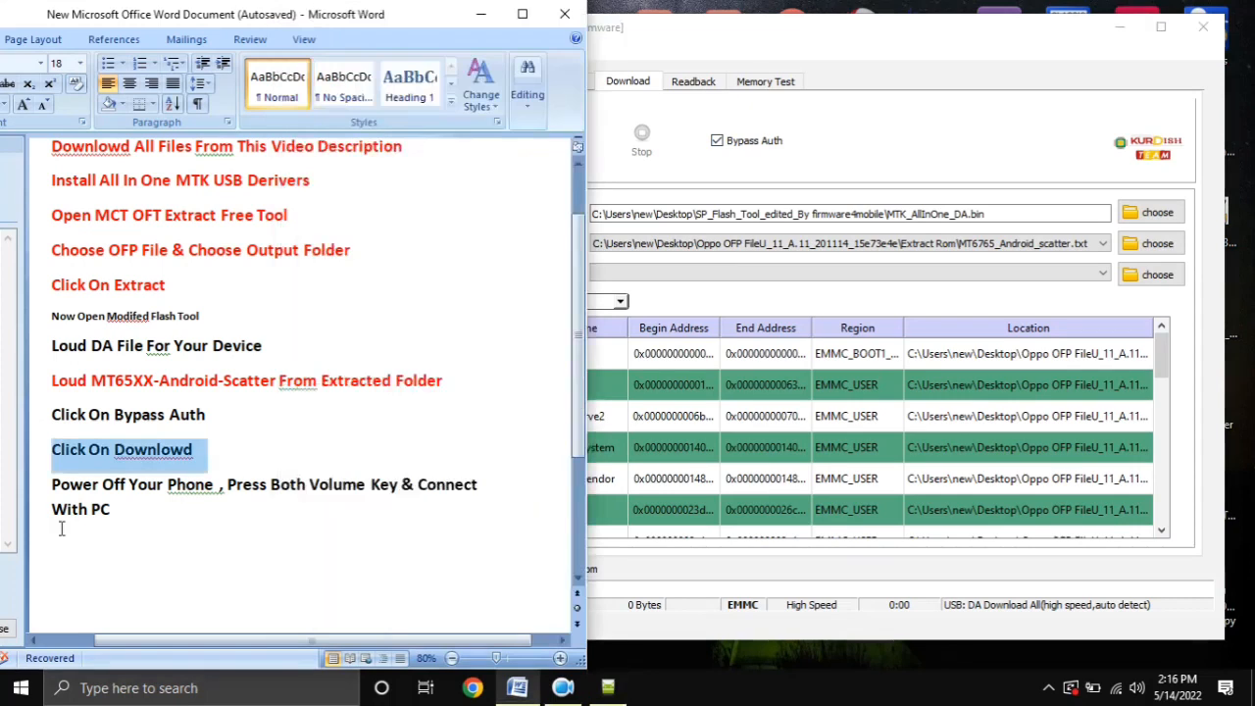
triple_click(43, 488)
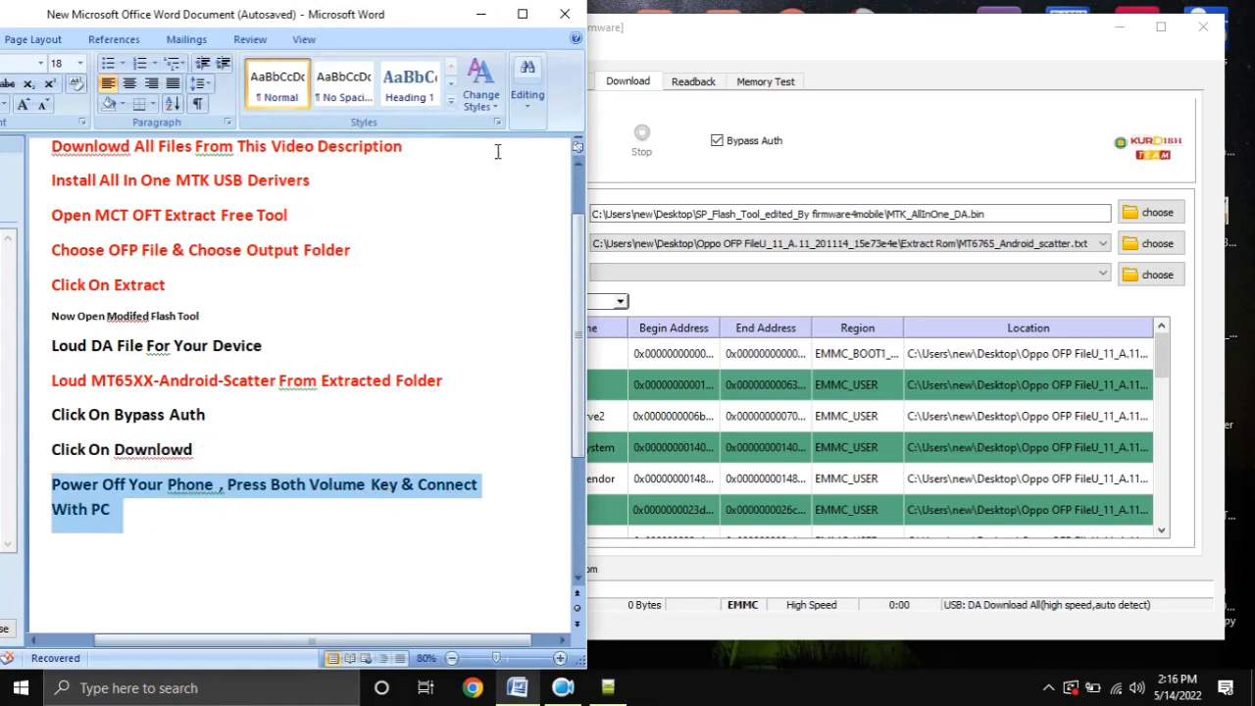
Minimize the Word document, open Device Manager from the computer's system properties and close the System window
left_click(481, 13)
right_click(39, 137)
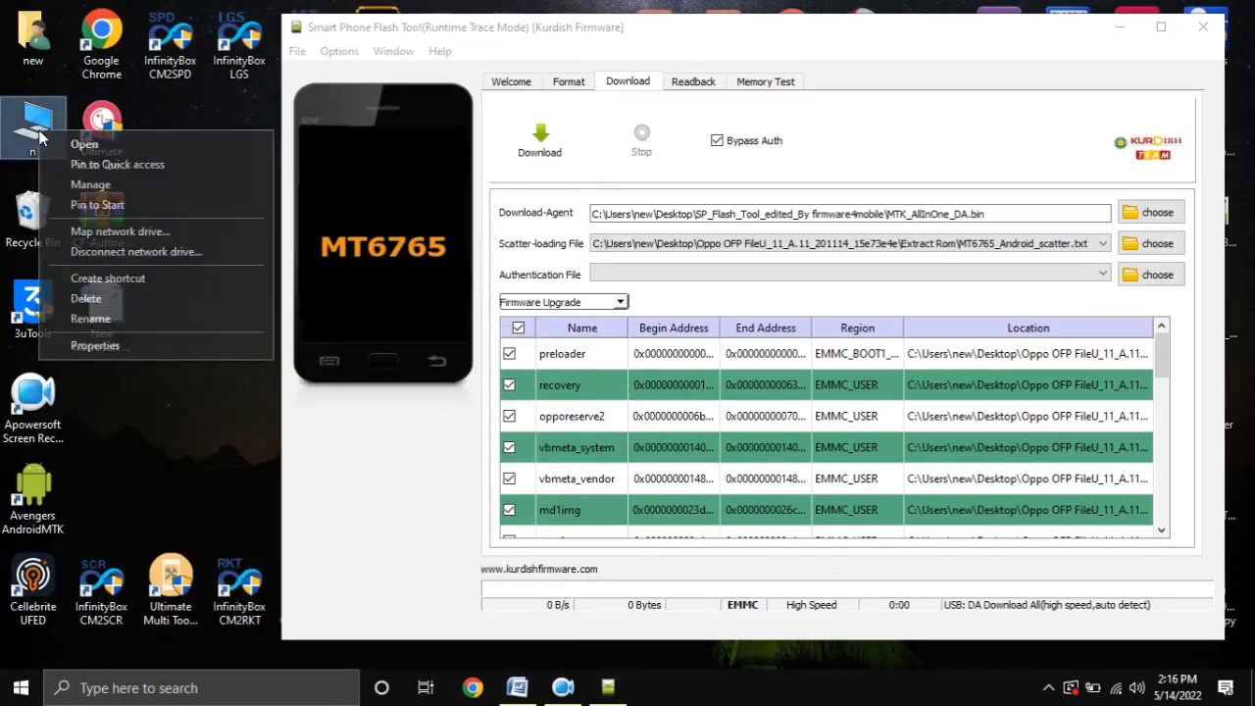
left_click(148, 381)
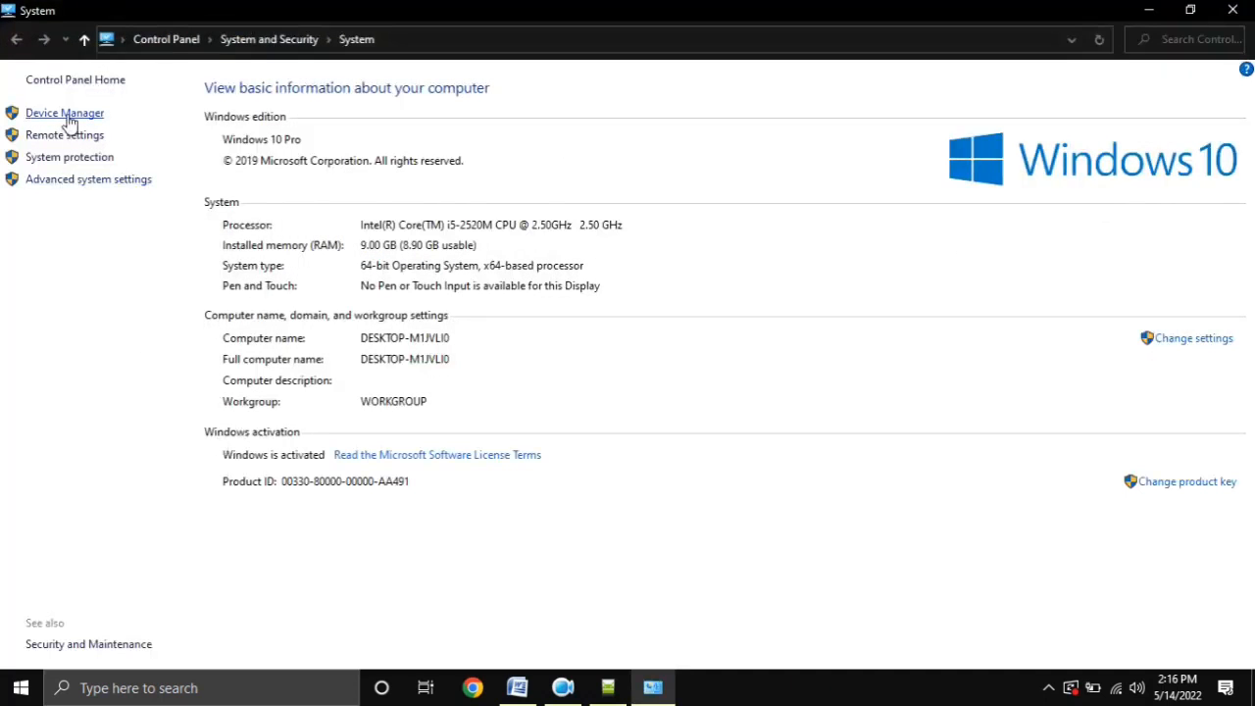
left_click(67, 116)
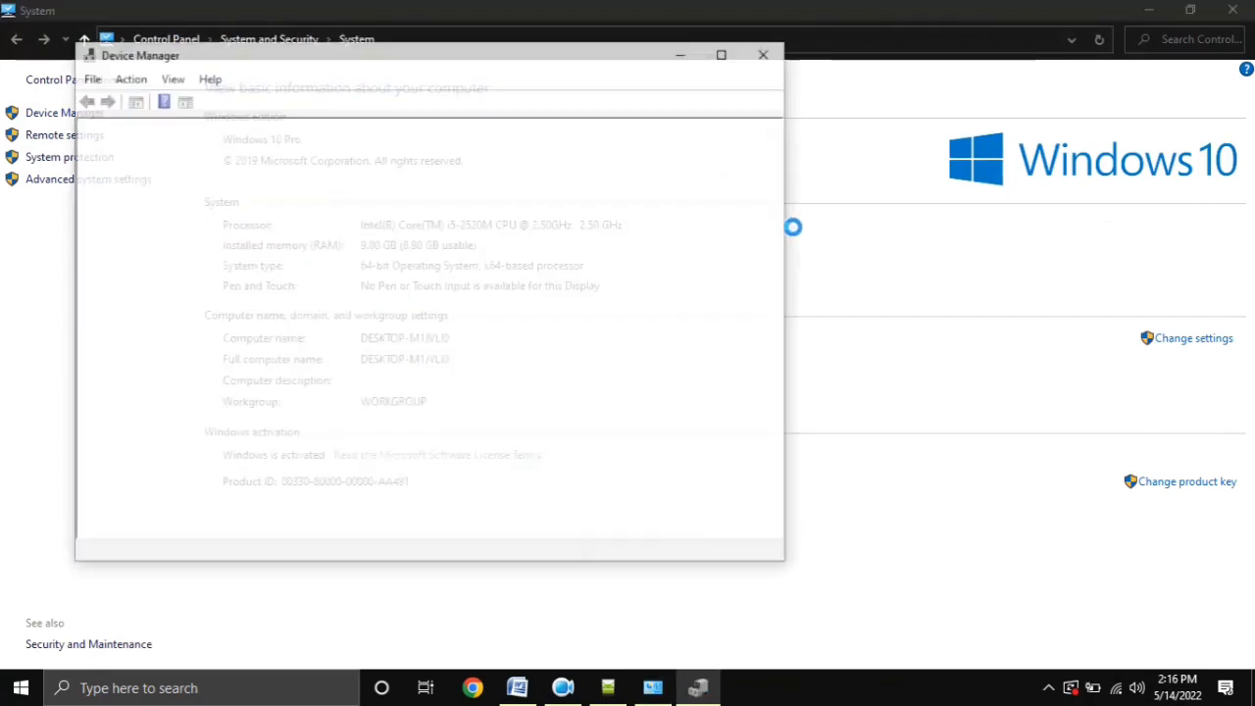
left_click(1232, 10)
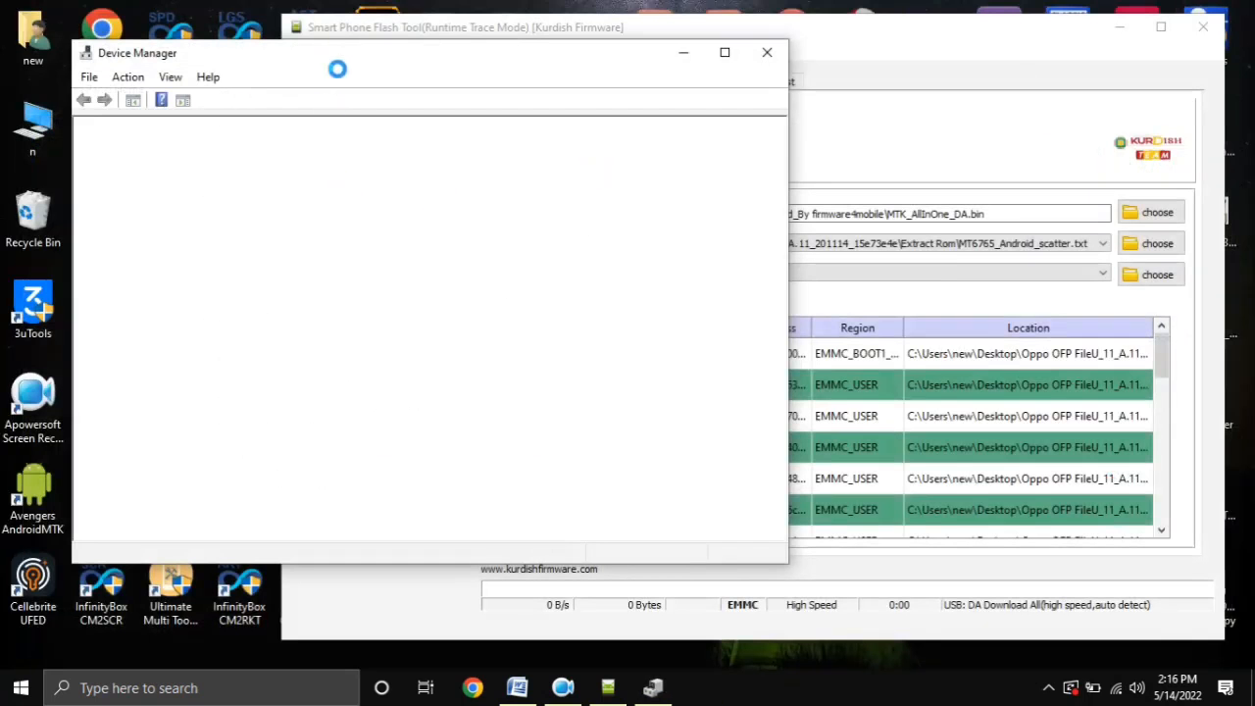
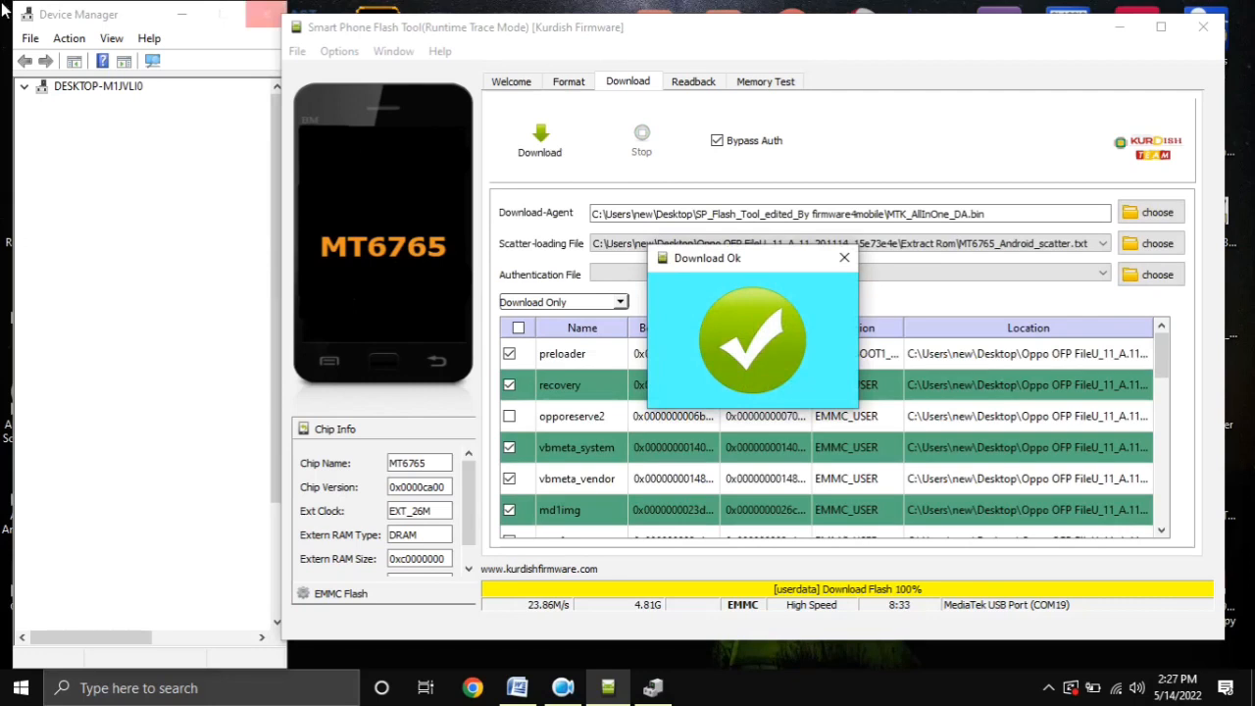
Dismiss the Download Ok confirmation and close the Smart Phone Flash Tool
left_click(844, 258)
left_click(1203, 27)
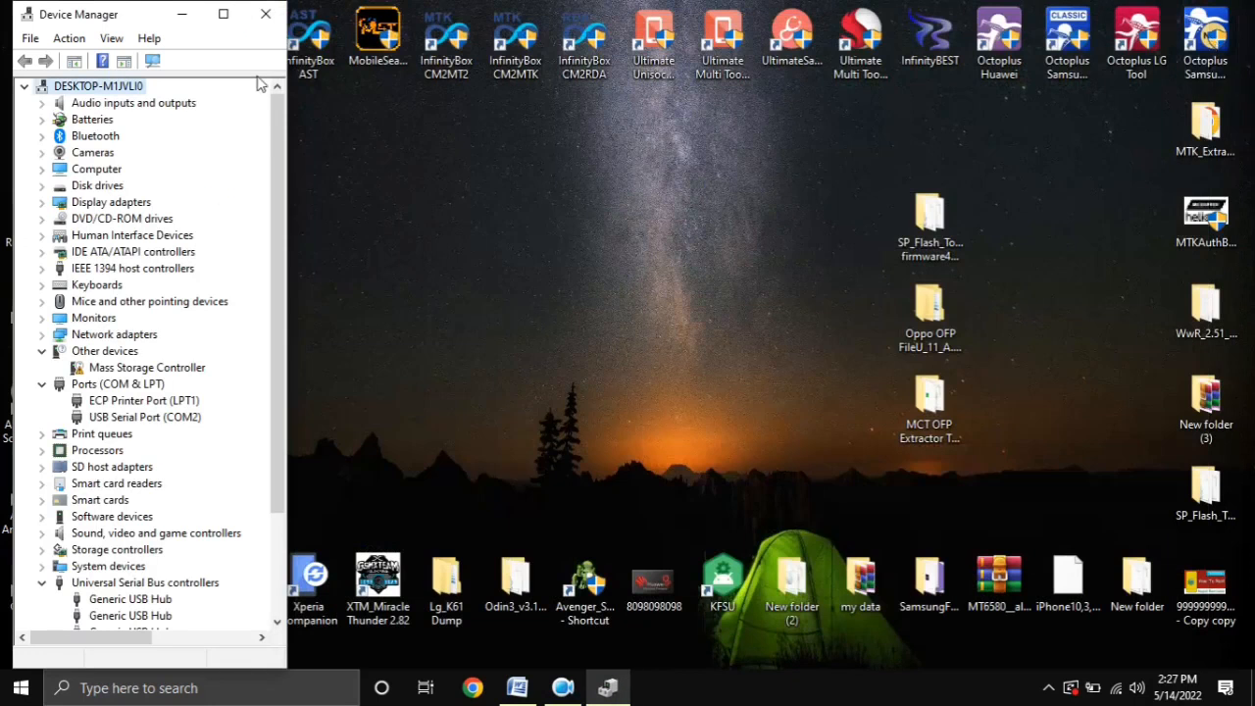